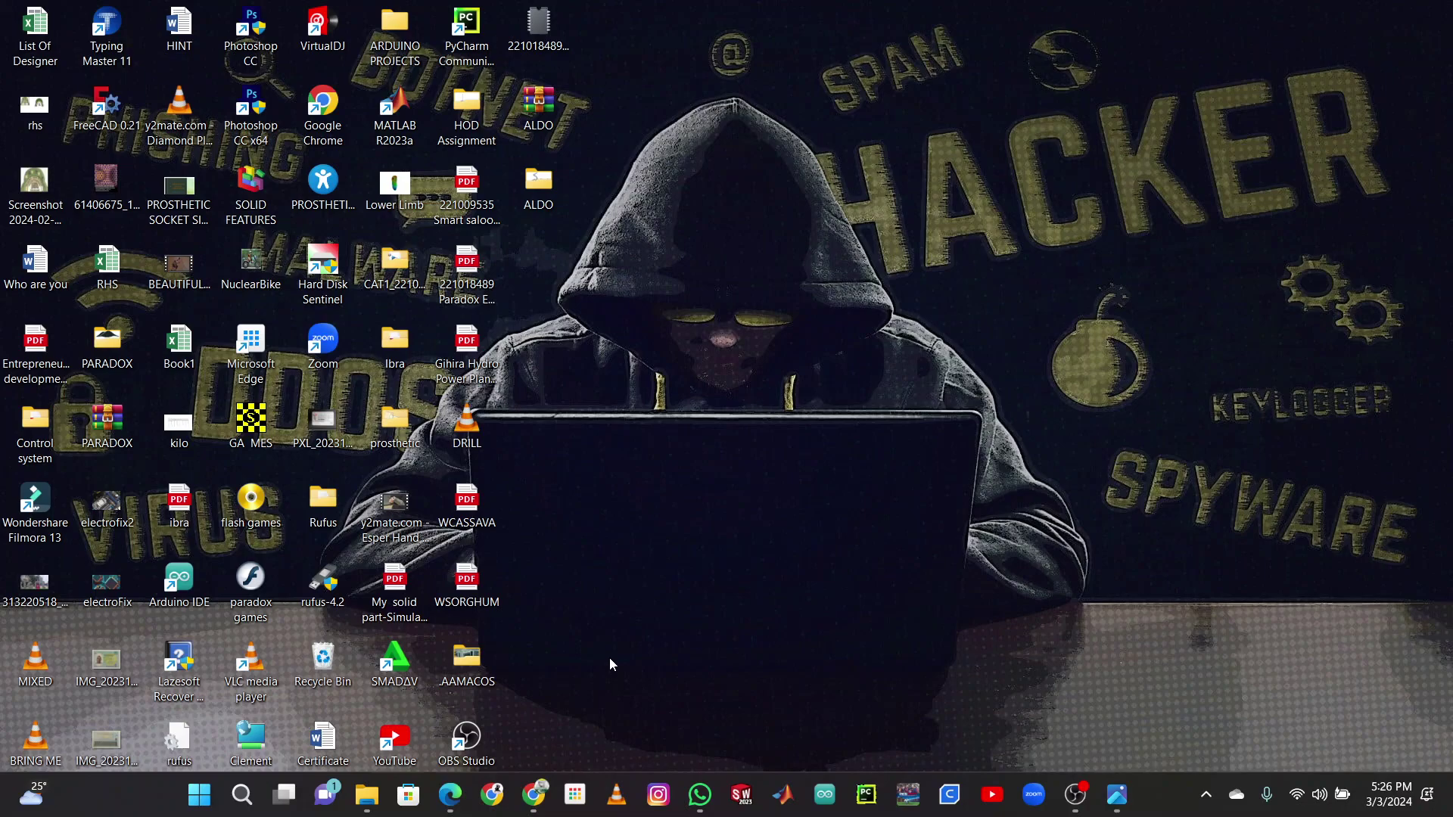
- Launch Command Prompt by searching 'cmd' in the Start menu, maximize it, then close it
click(197, 794)
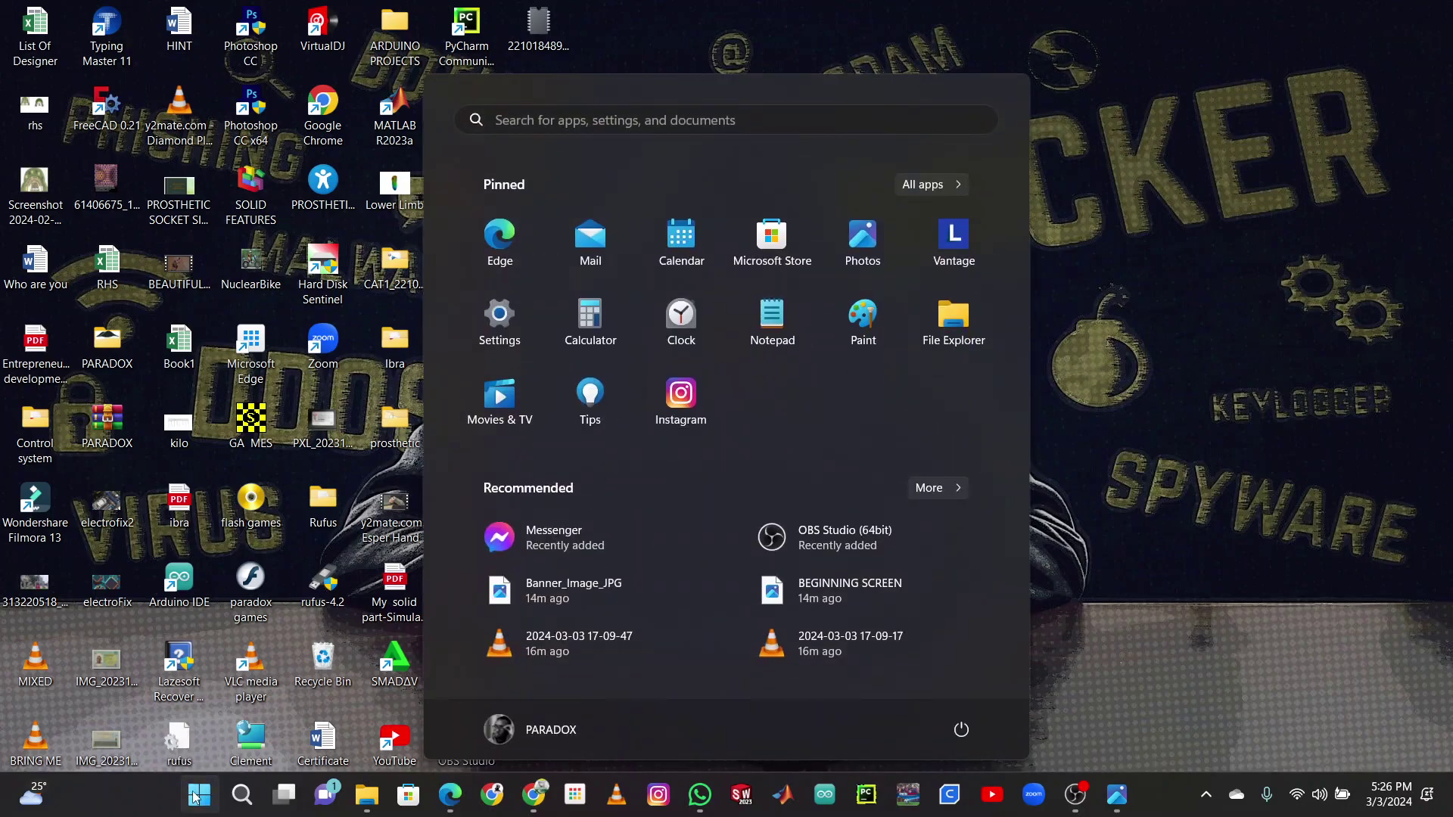
click(620, 121)
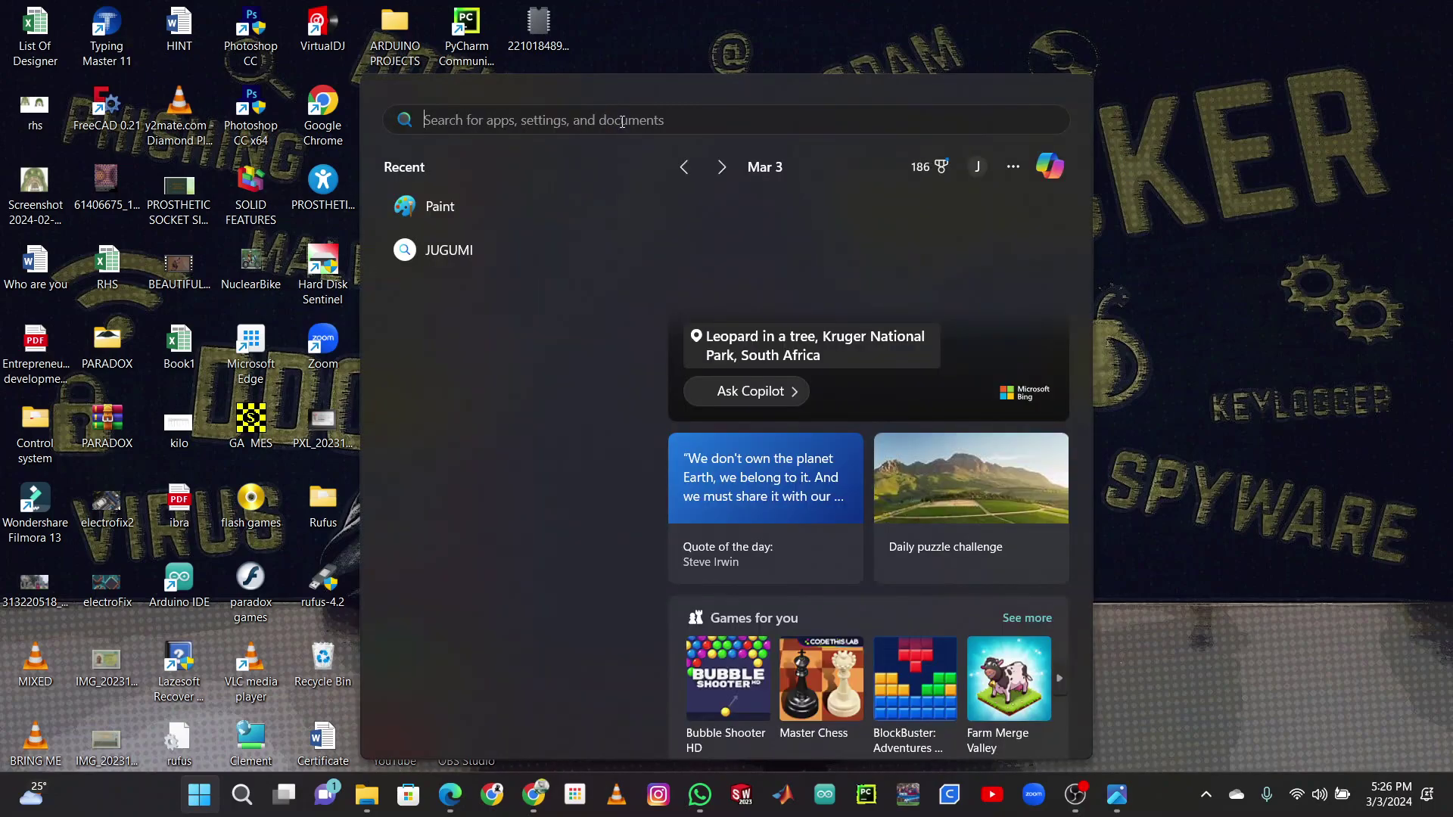
text(cmd)
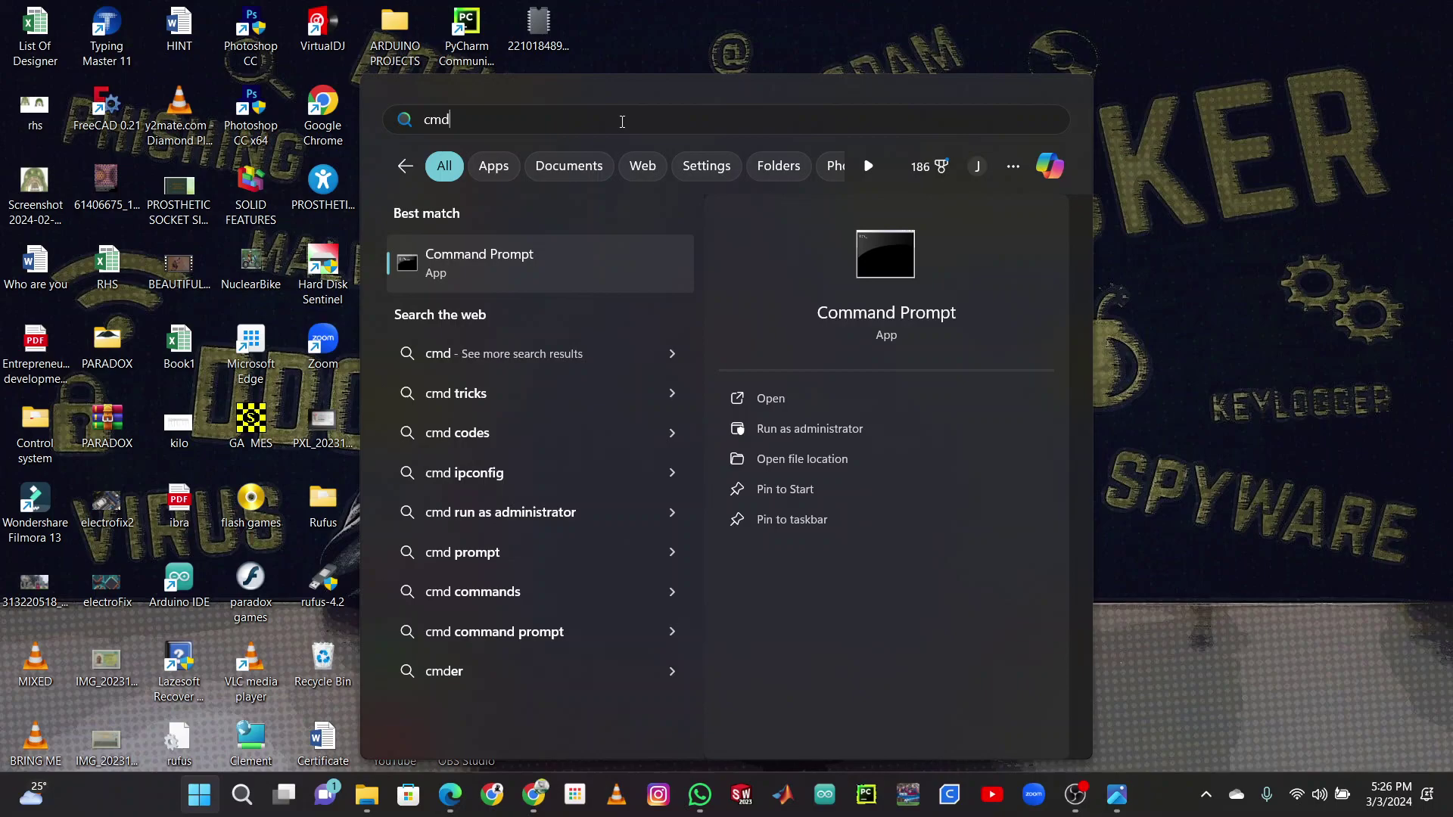
click(485, 259)
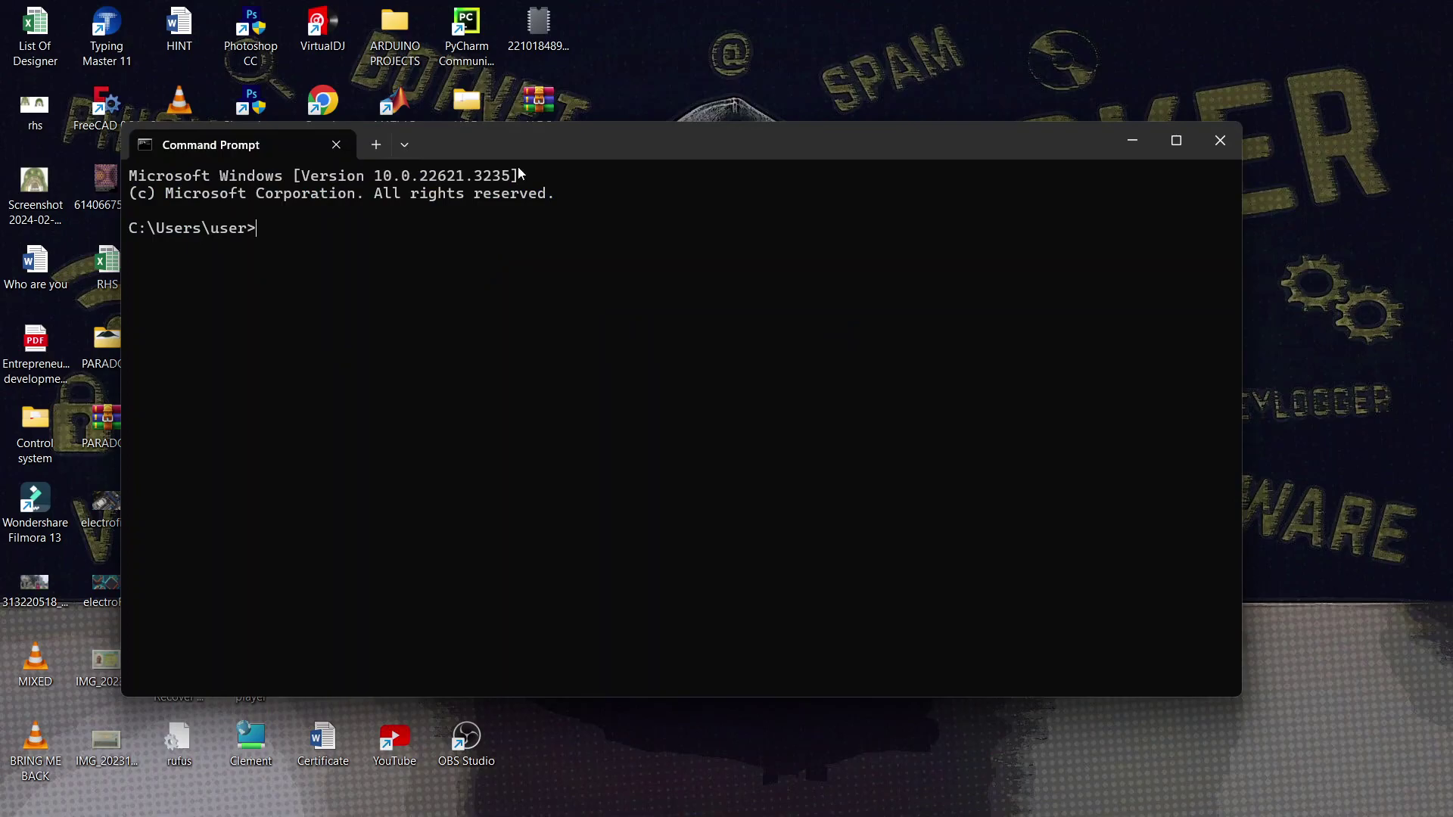
click(1175, 140)
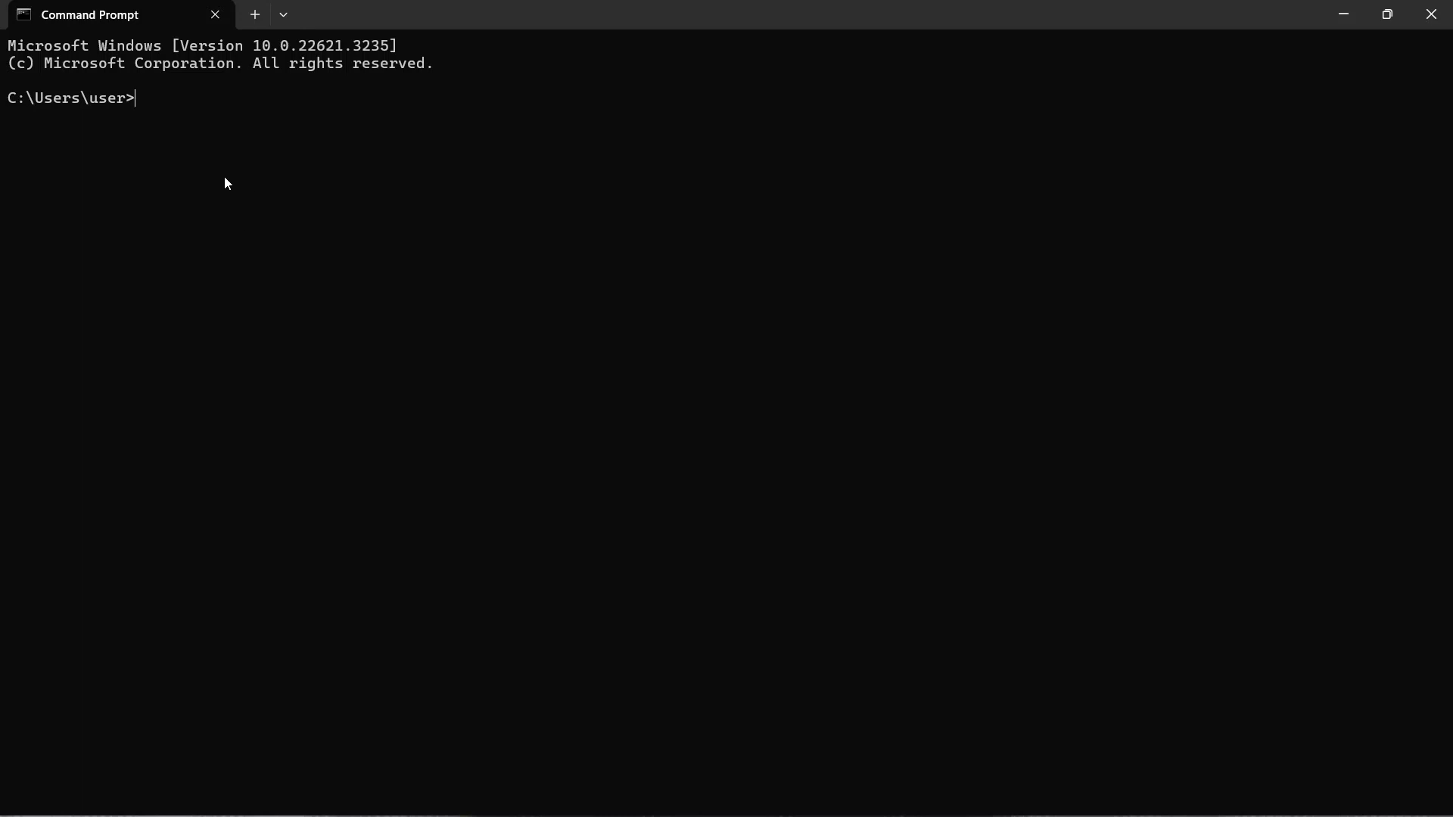
click(1446, 9)
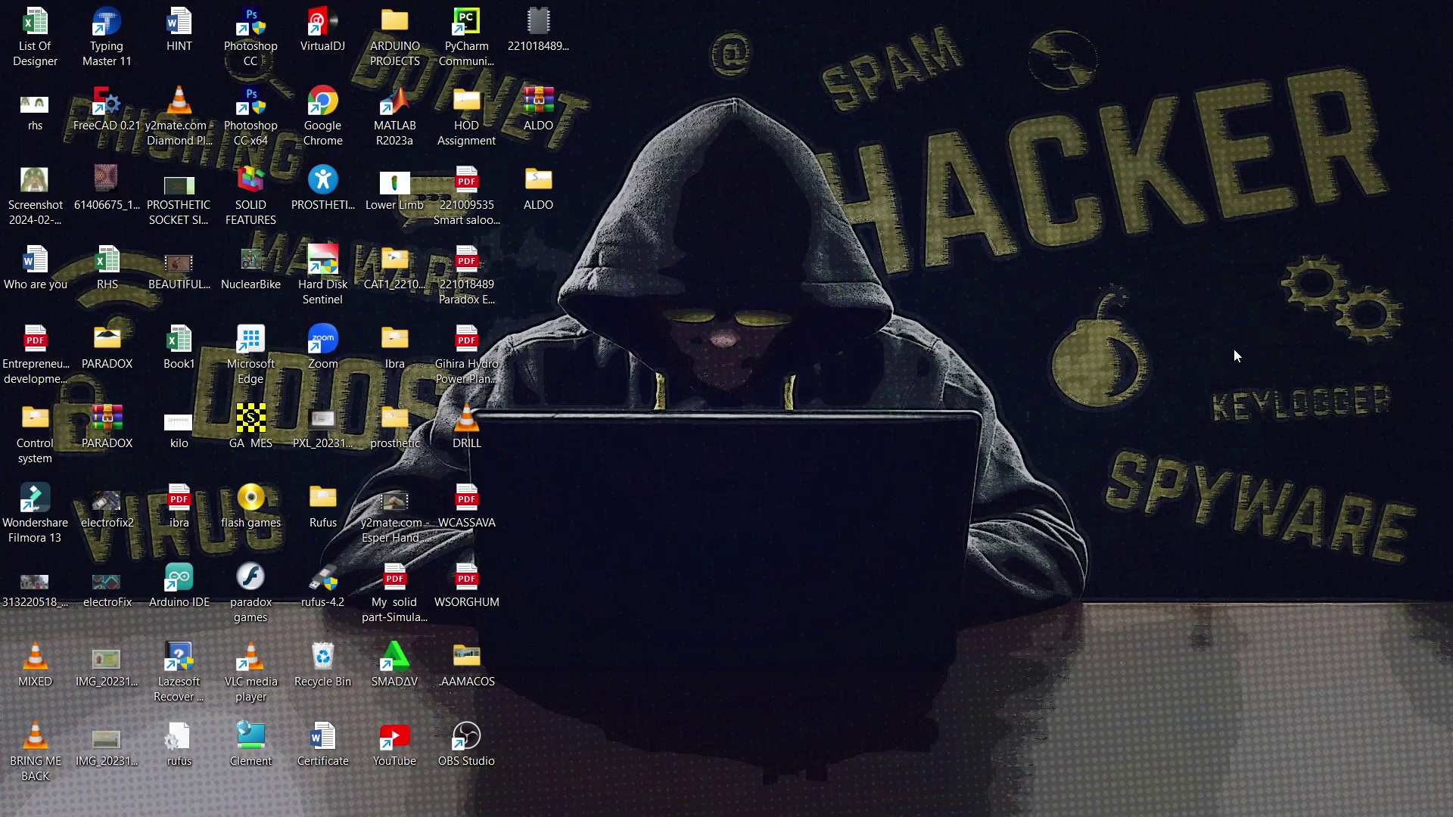
mouse_move(168, 802)
key(Tab)
- Run 'cmd' from the centred Run dialog to open a new Command Prompt window
key(super+r)
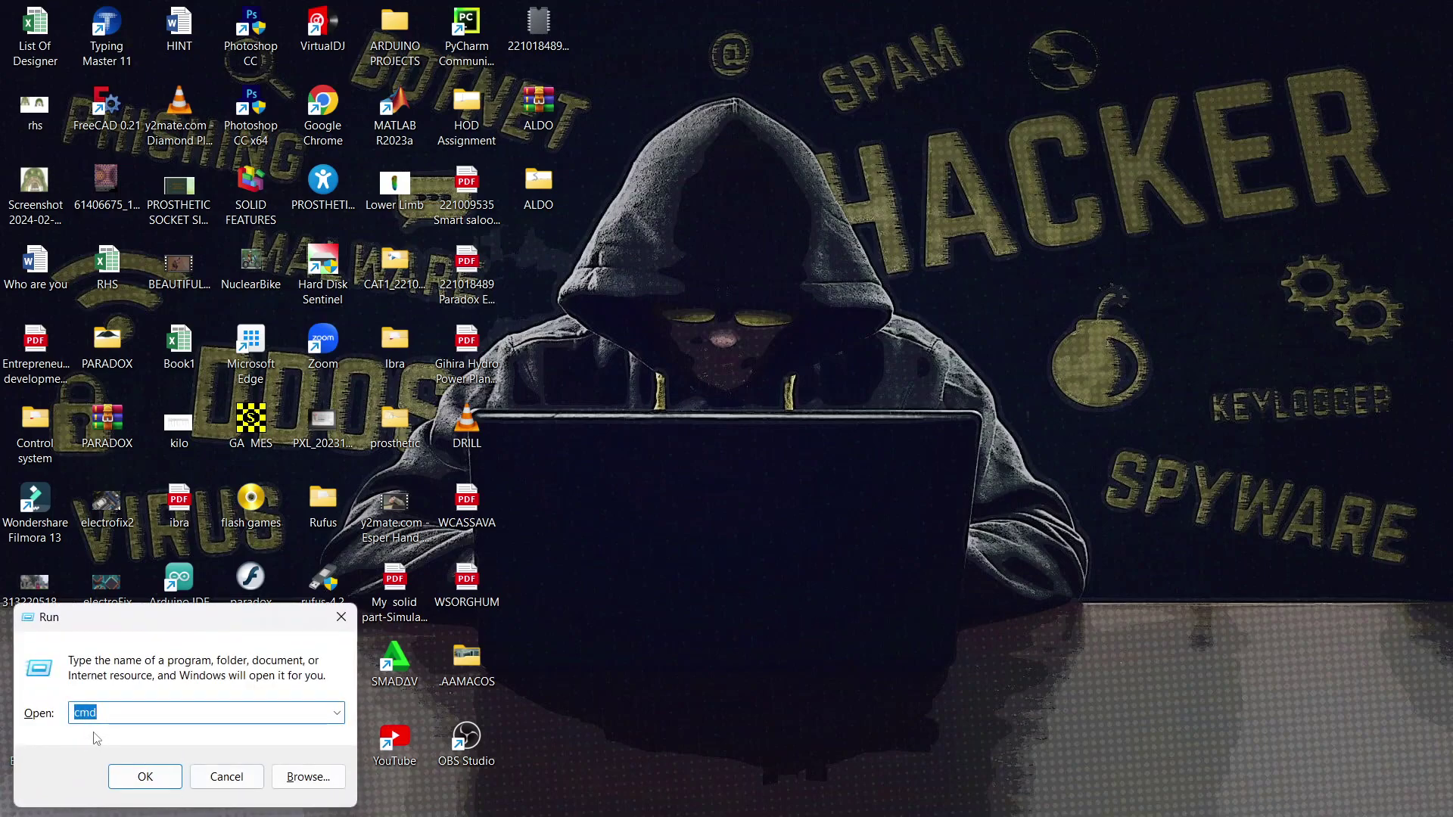
drag(96, 618, 686, 364)
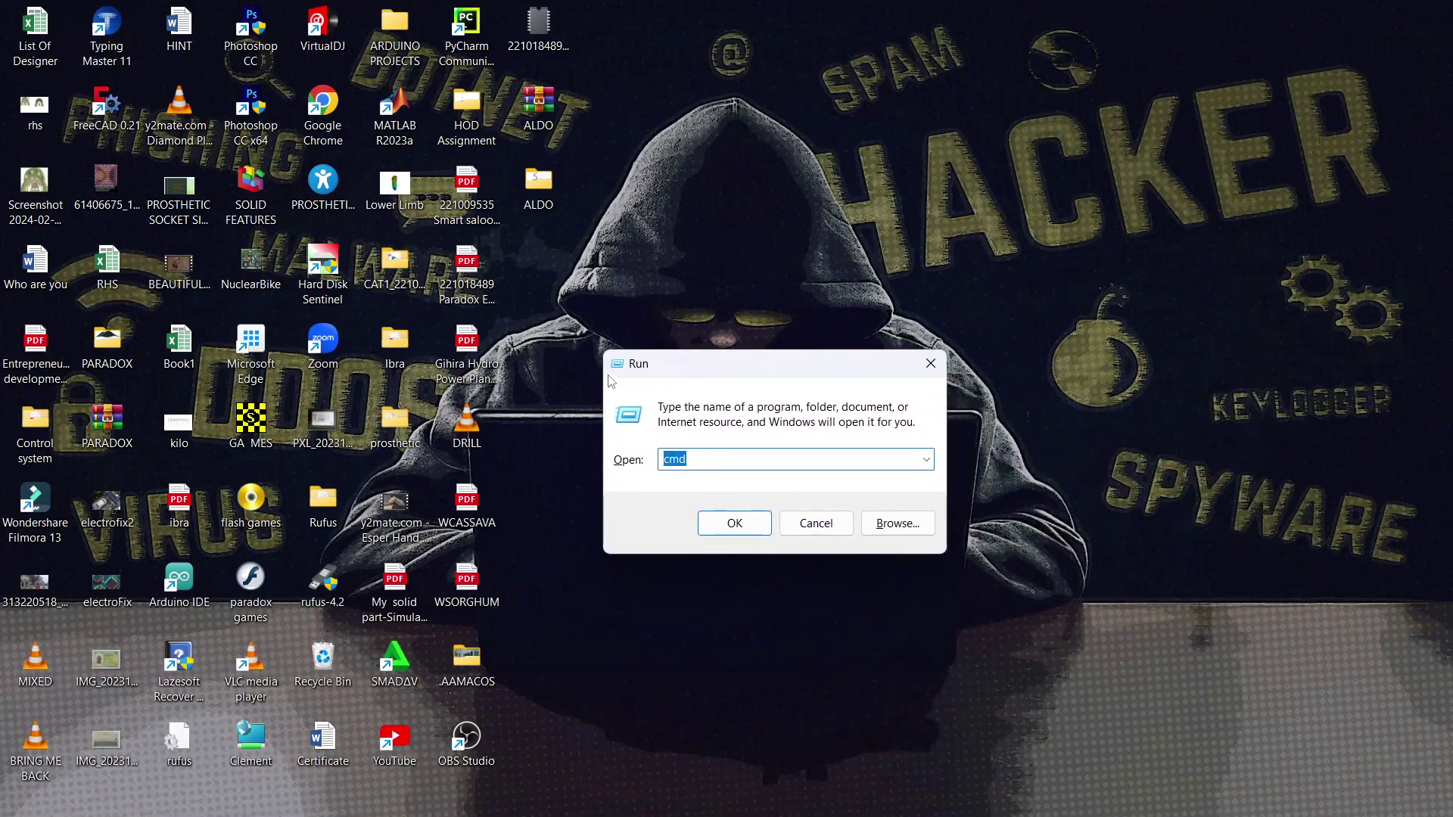
click(699, 466)
key(BackSpace)
key(BackSpace)
key(BackSpace)
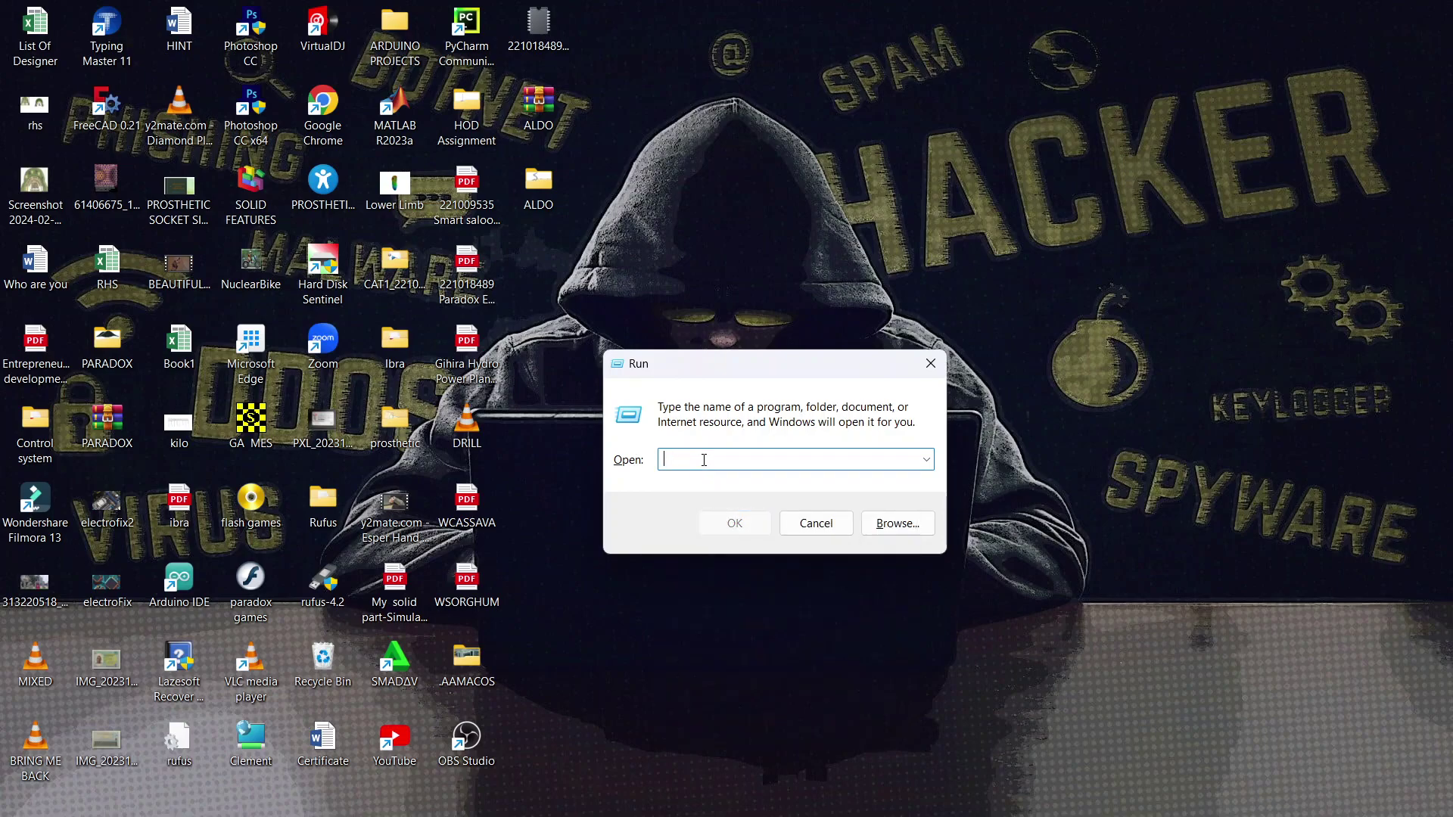
text(cmd)
click(730, 519)
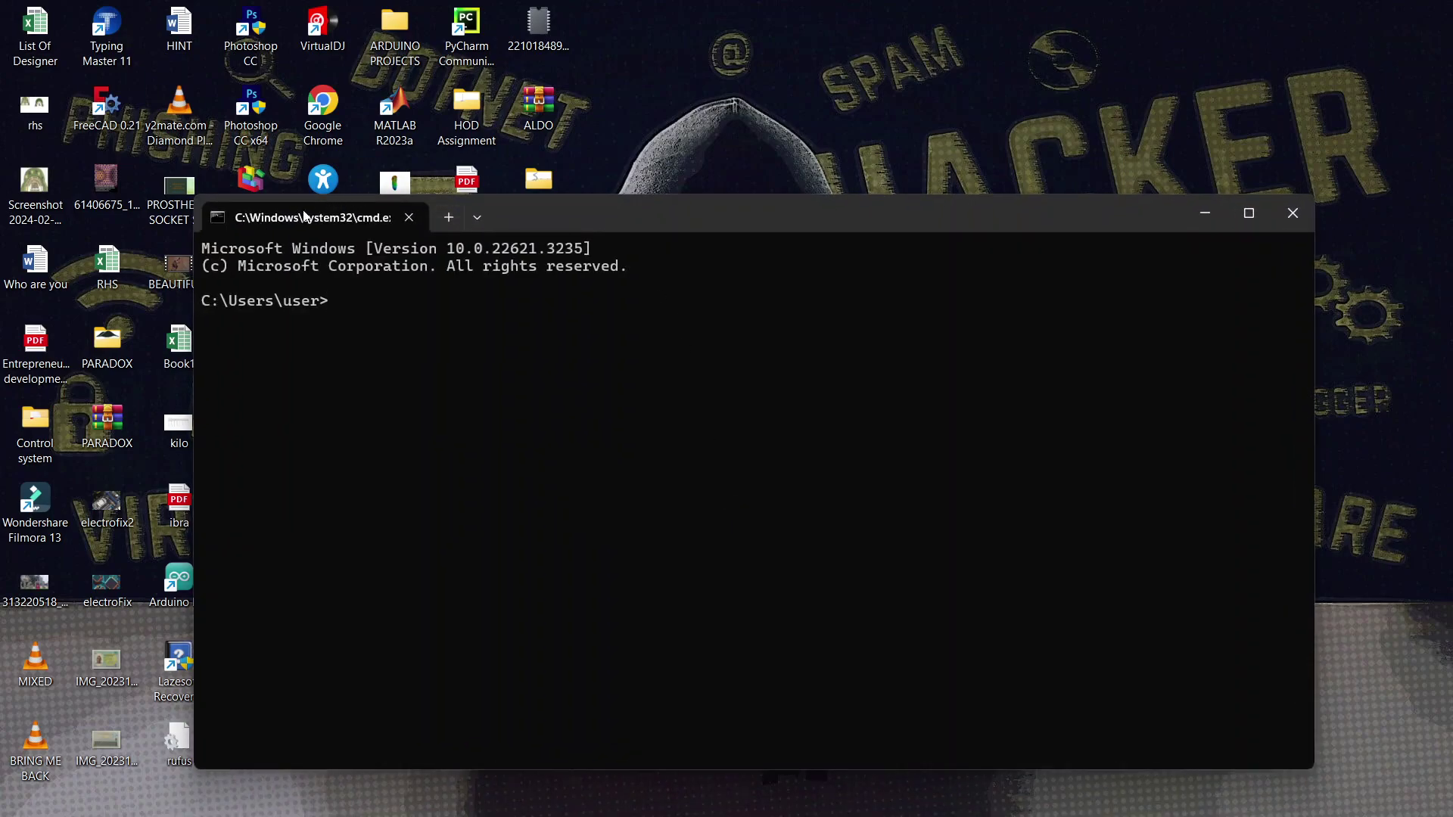
- Move the Command Prompt window up and enter 'netsh wlan show profiles' at the prompt
drag(675, 217, 542, 8)
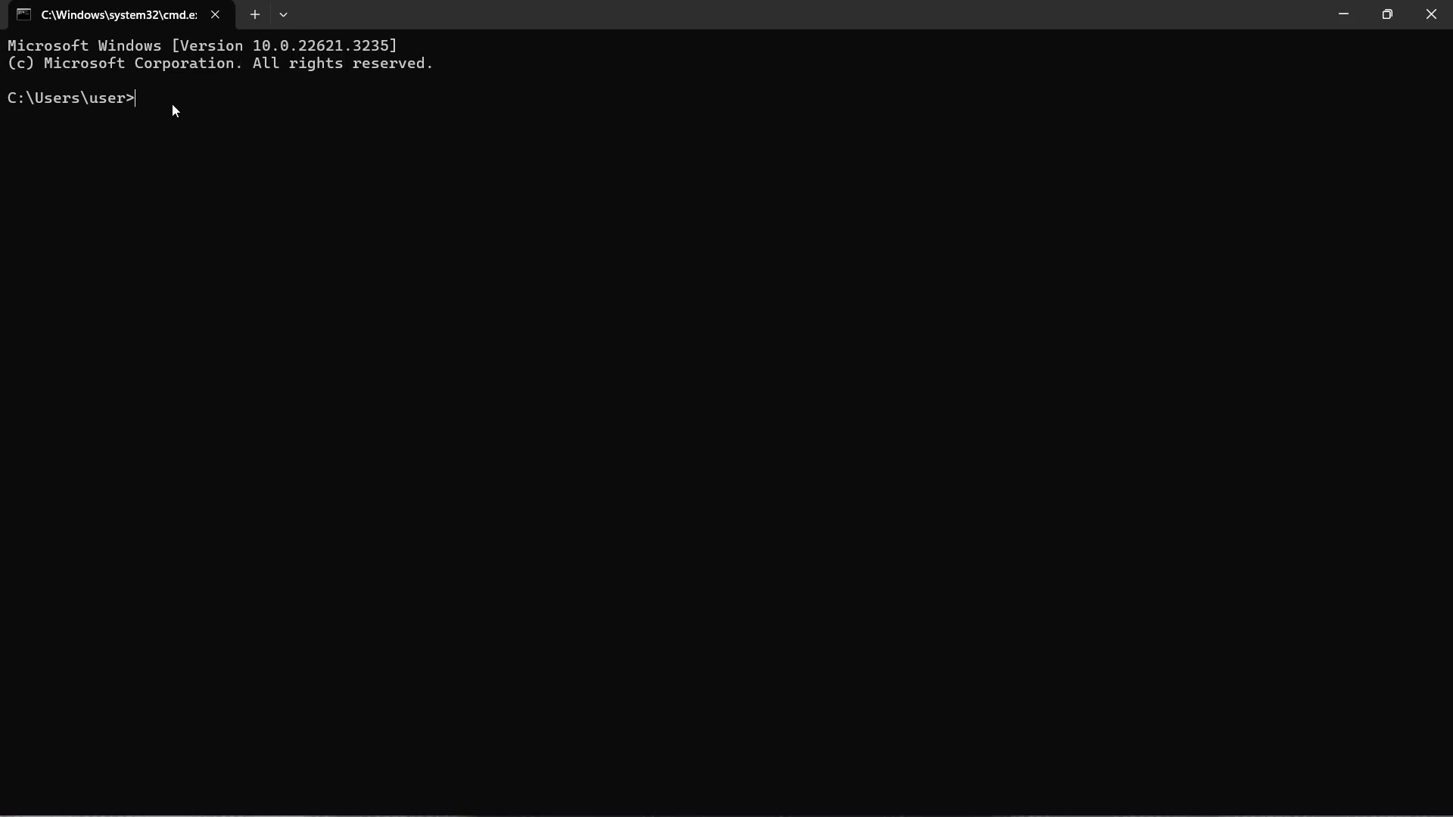
text(netsh wlan)
text(show profiles)
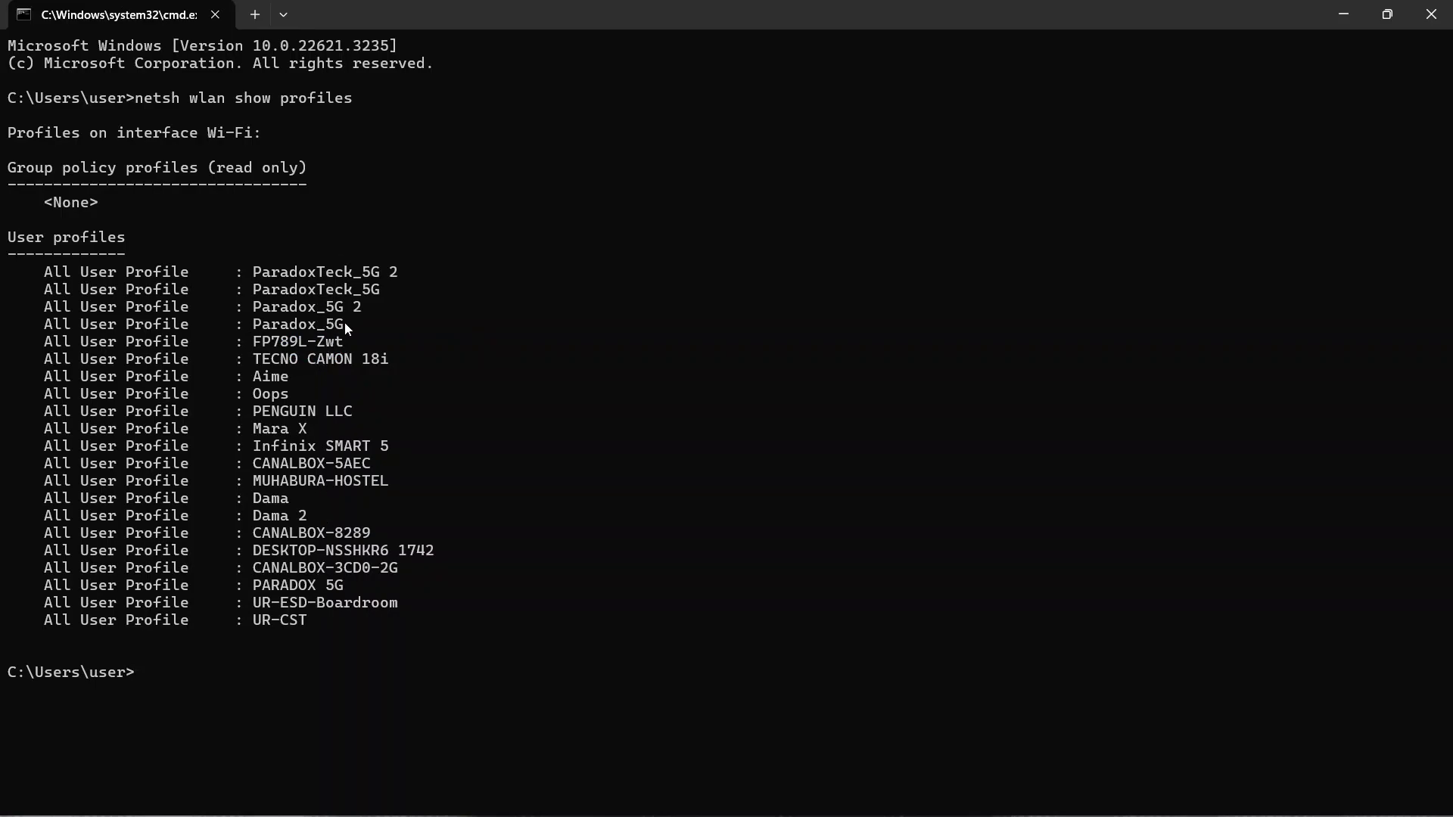
drag(345, 324, 297, 325)
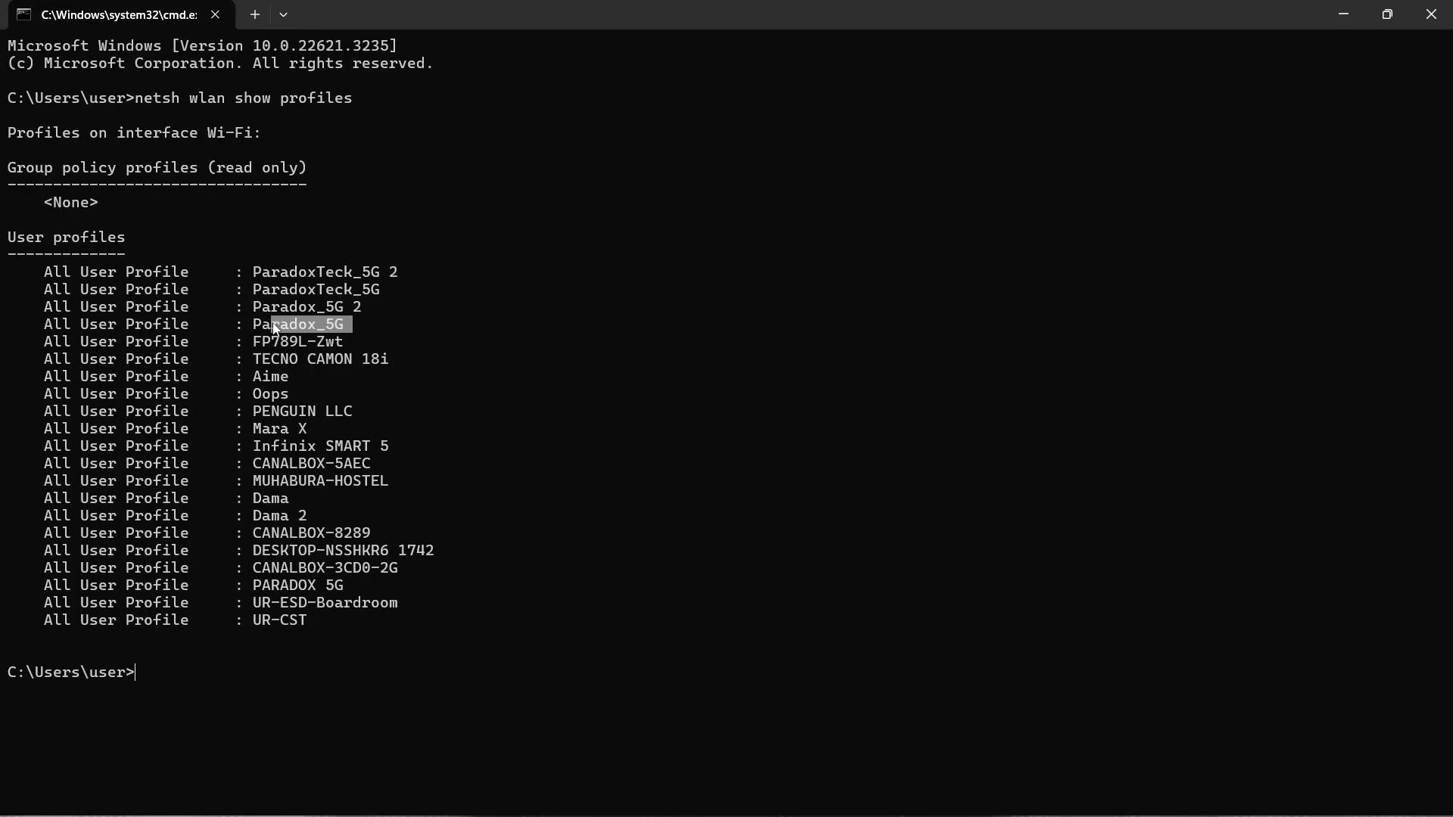
key(ctrl+c)
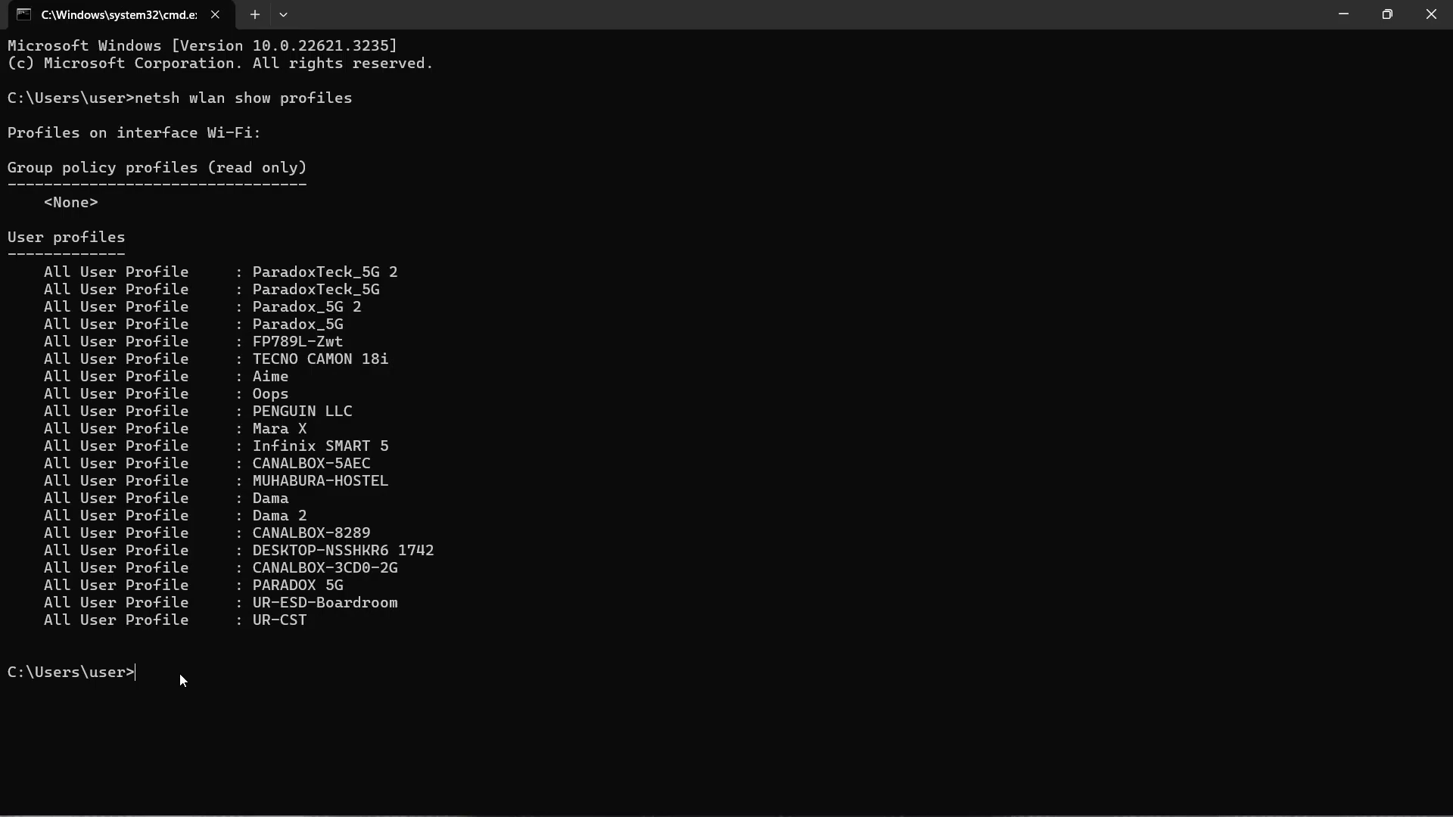
- Retype 'netsh wlan show profiles' at the new prompt and copy the Paradox_5G profile name
text(netsh wlan show profiles)
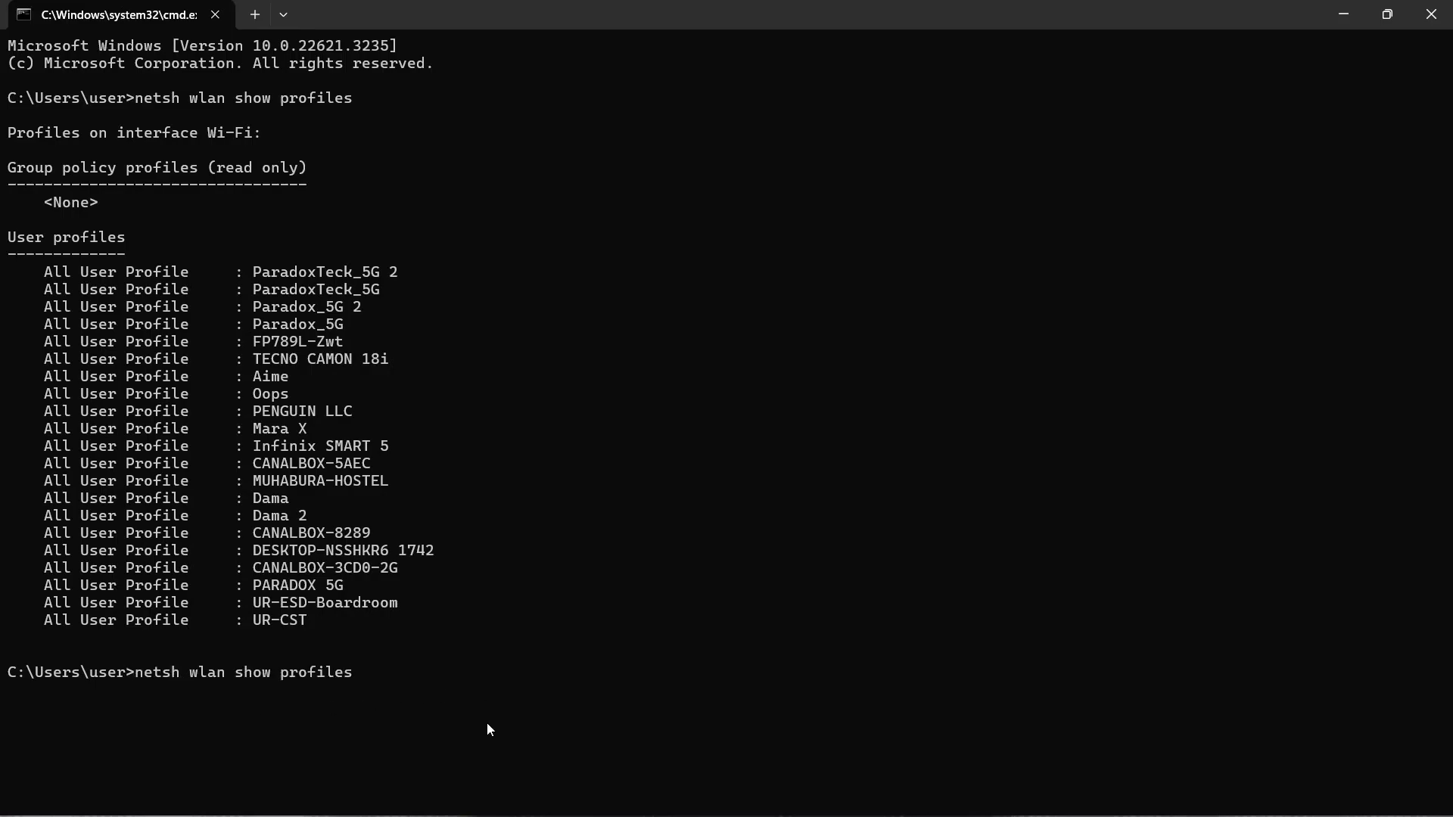
key(BackSpace)
key(BackSpace)
key(BackSpace)
key(BackSpace)
key(BackSpace)
key(BackSpace)
key(BackSpace)
key(BackSpace)
key(BackSpace)
key(BackSpace)
key(BackSpace)
key(BackSpace)
key(BackSpace)
key(BackSpace)
key(BackSpace)
key(BackSpace)
key(BackSpace)
key(BackSpace)
key(BackSpace)
key(BackSpace)
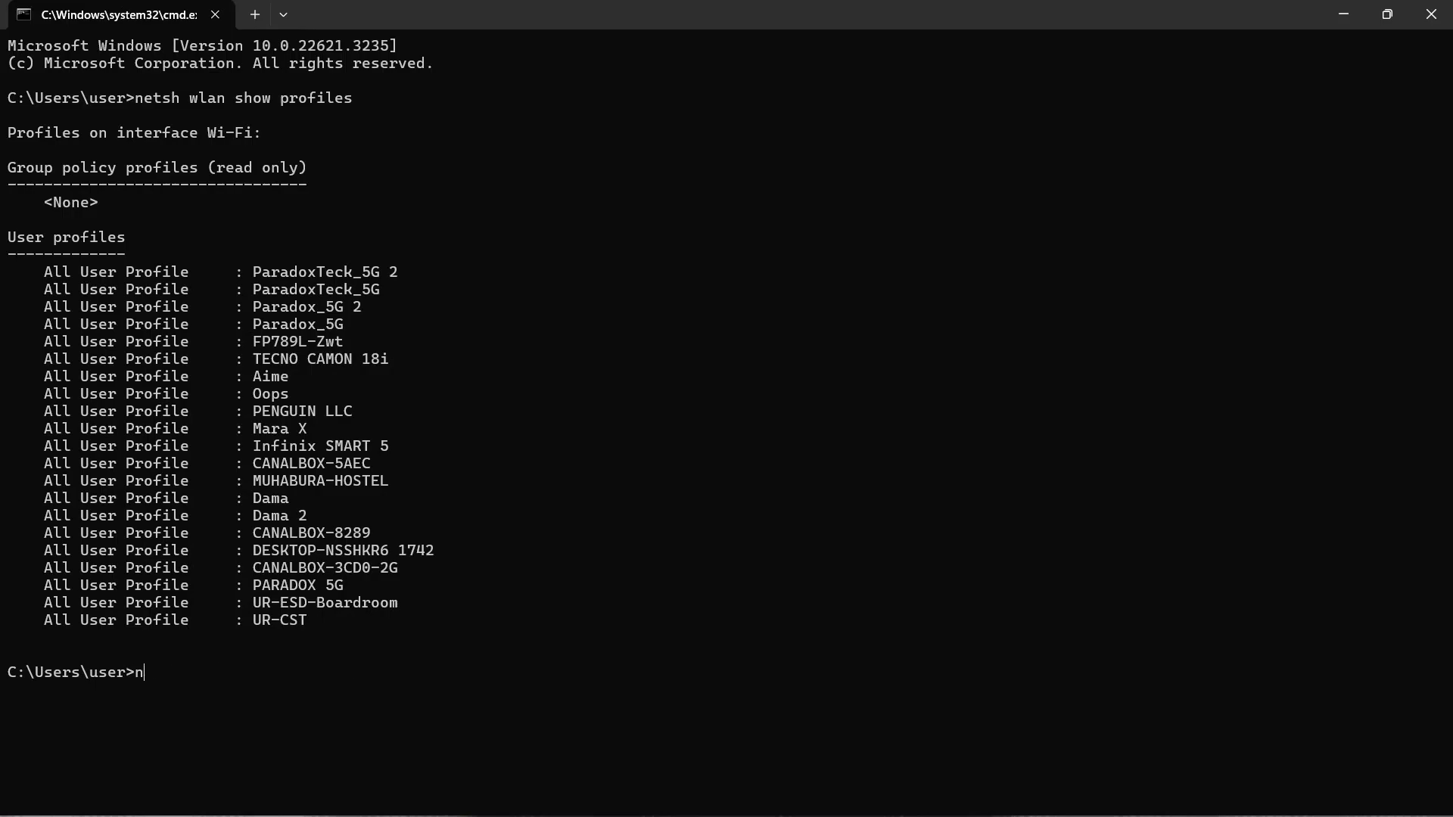
text(netsh wlan show profiles)
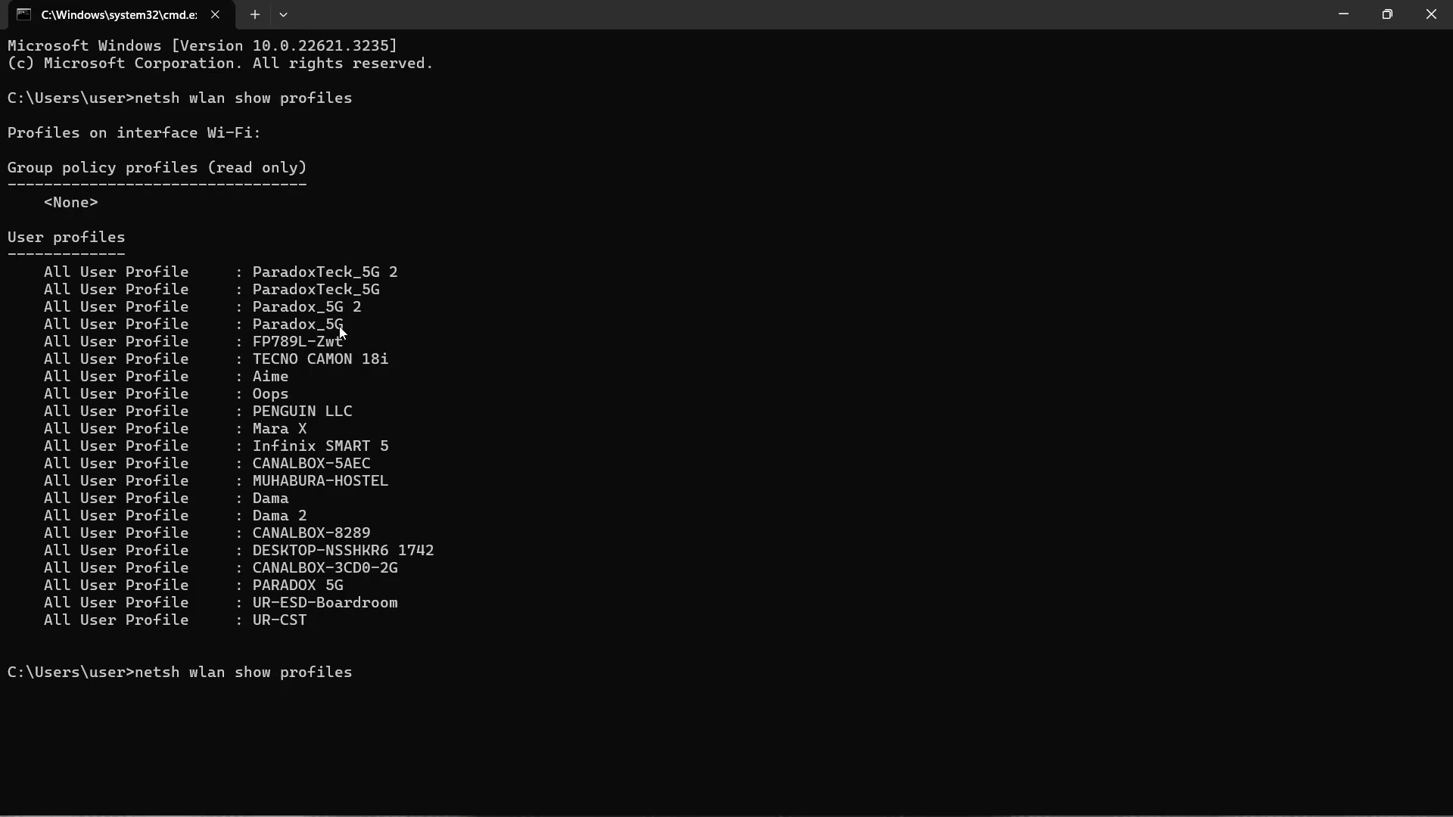
drag(343, 326, 254, 328)
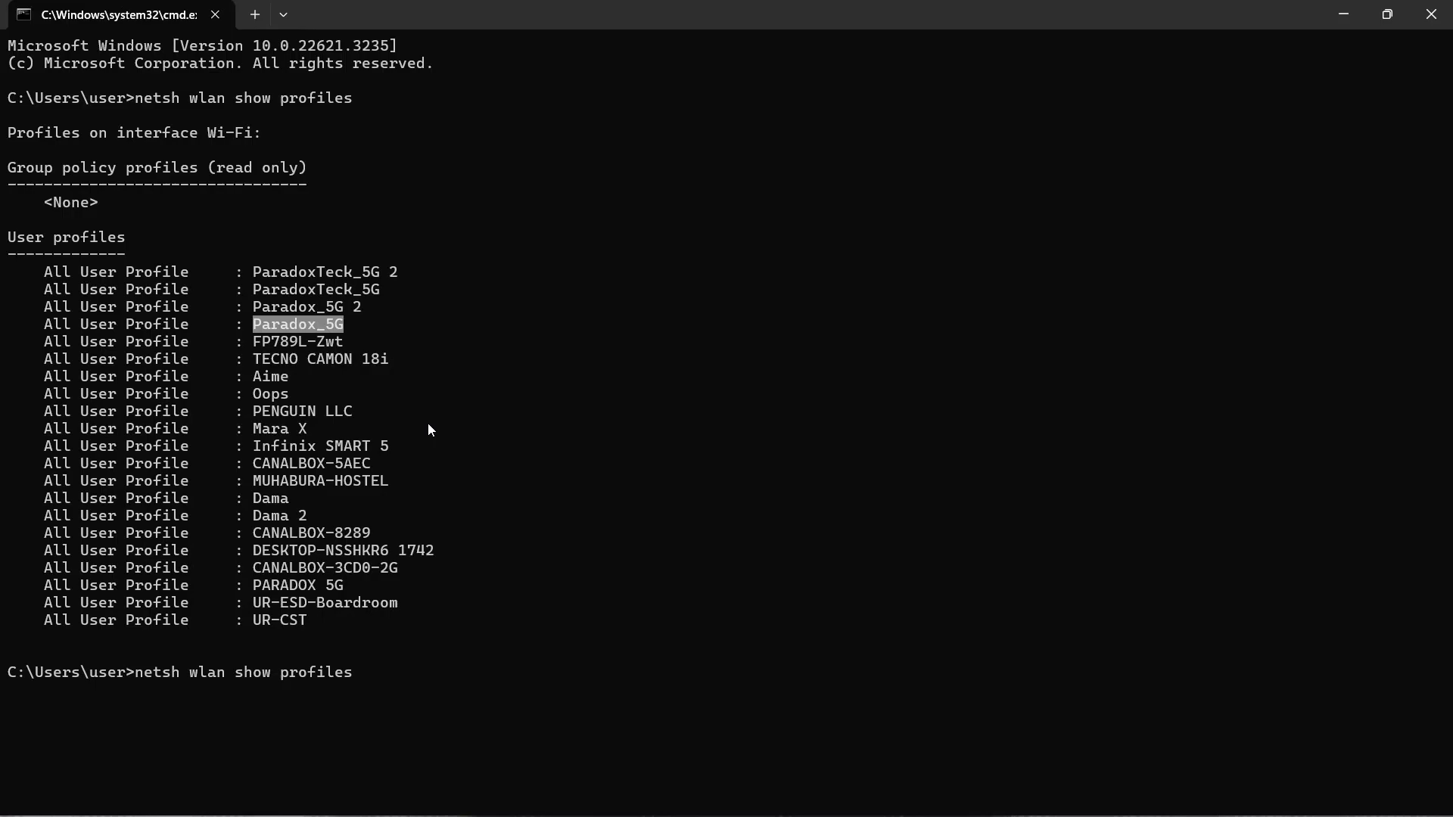
key(ctrl+c)
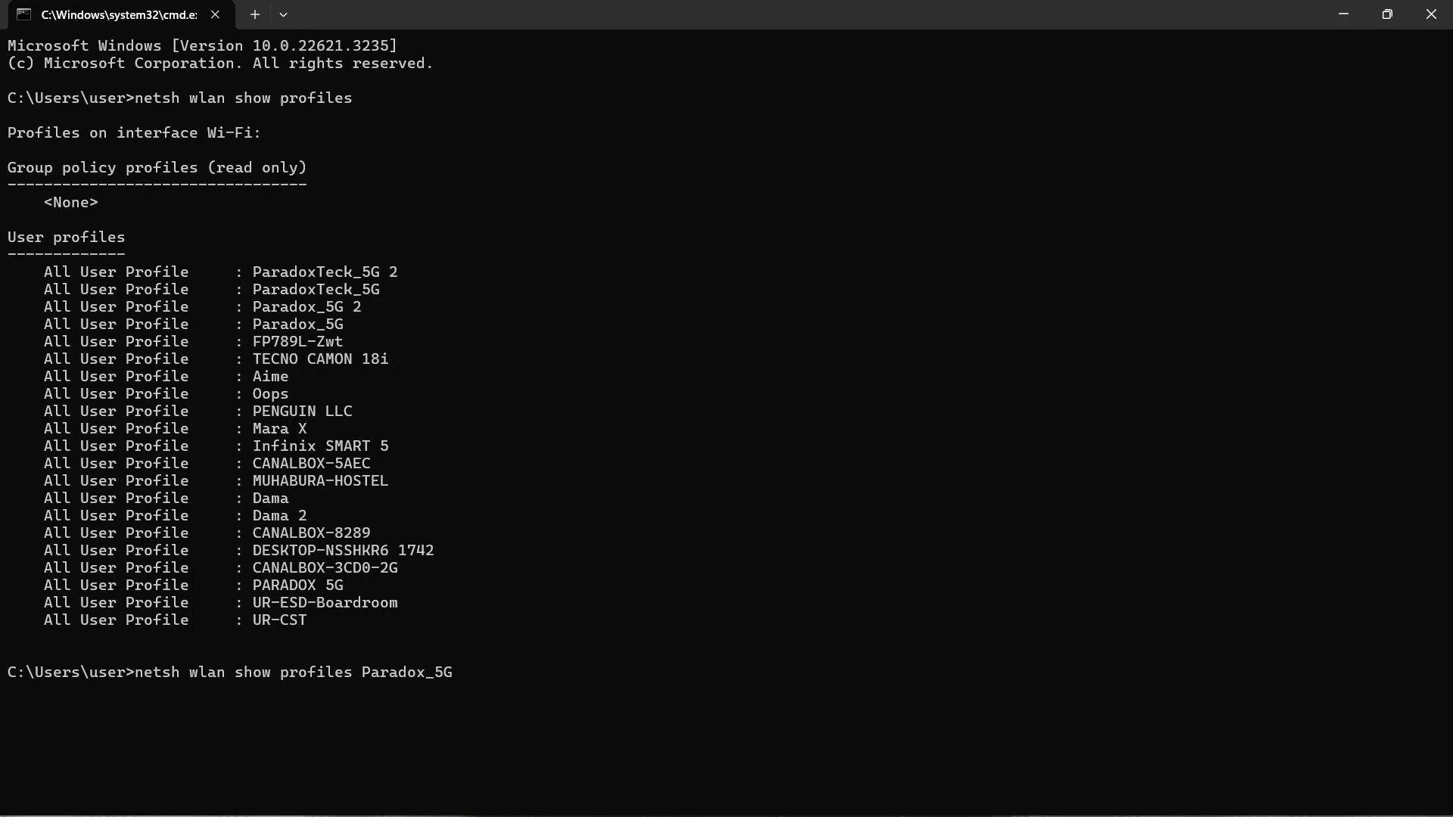
- Run 'netsh wlan show profiles Paradox_5G key=clear' to display the saved Wi-Fi password
text(key=clear)
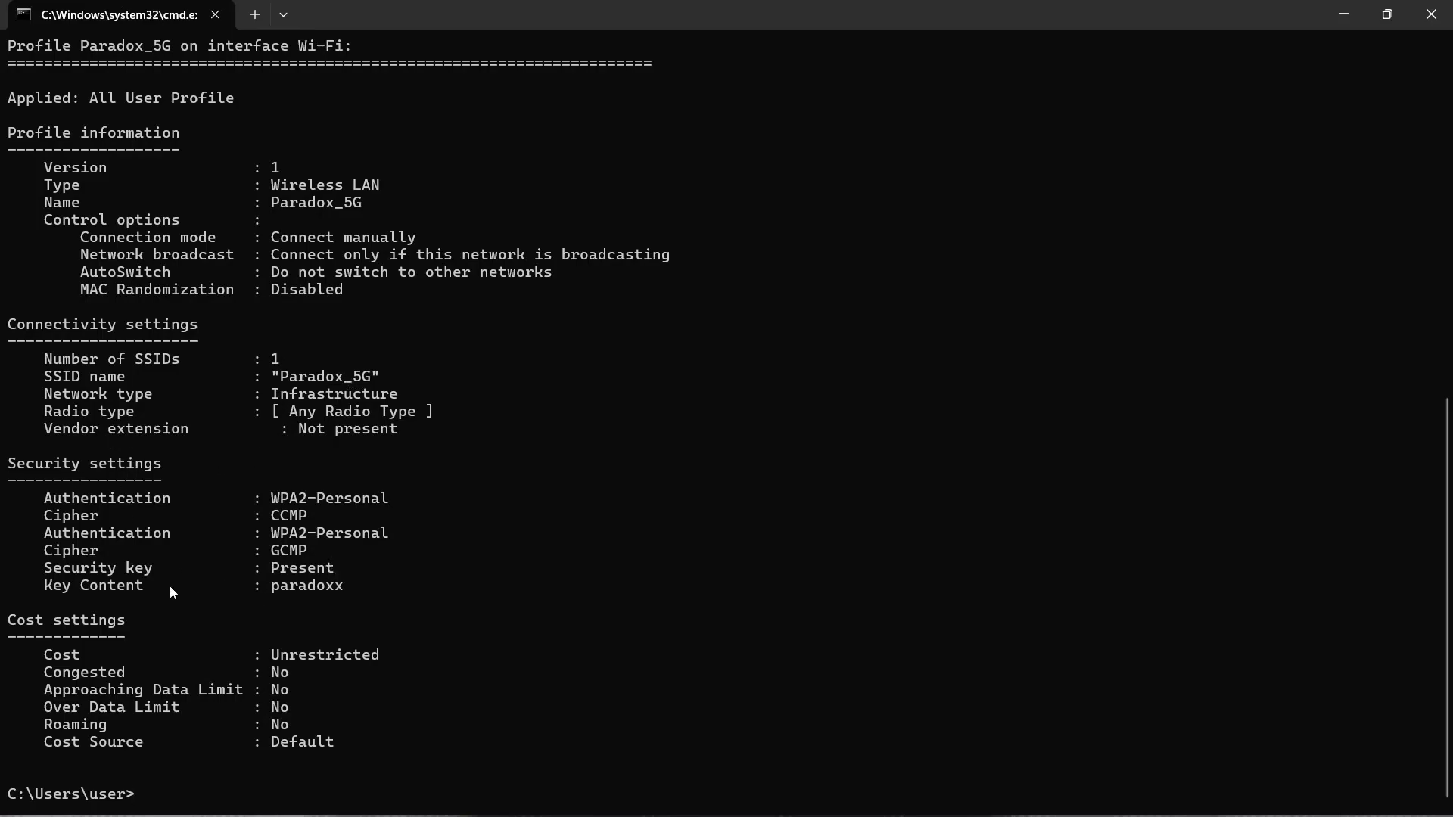
drag(41, 589, 466, 595)
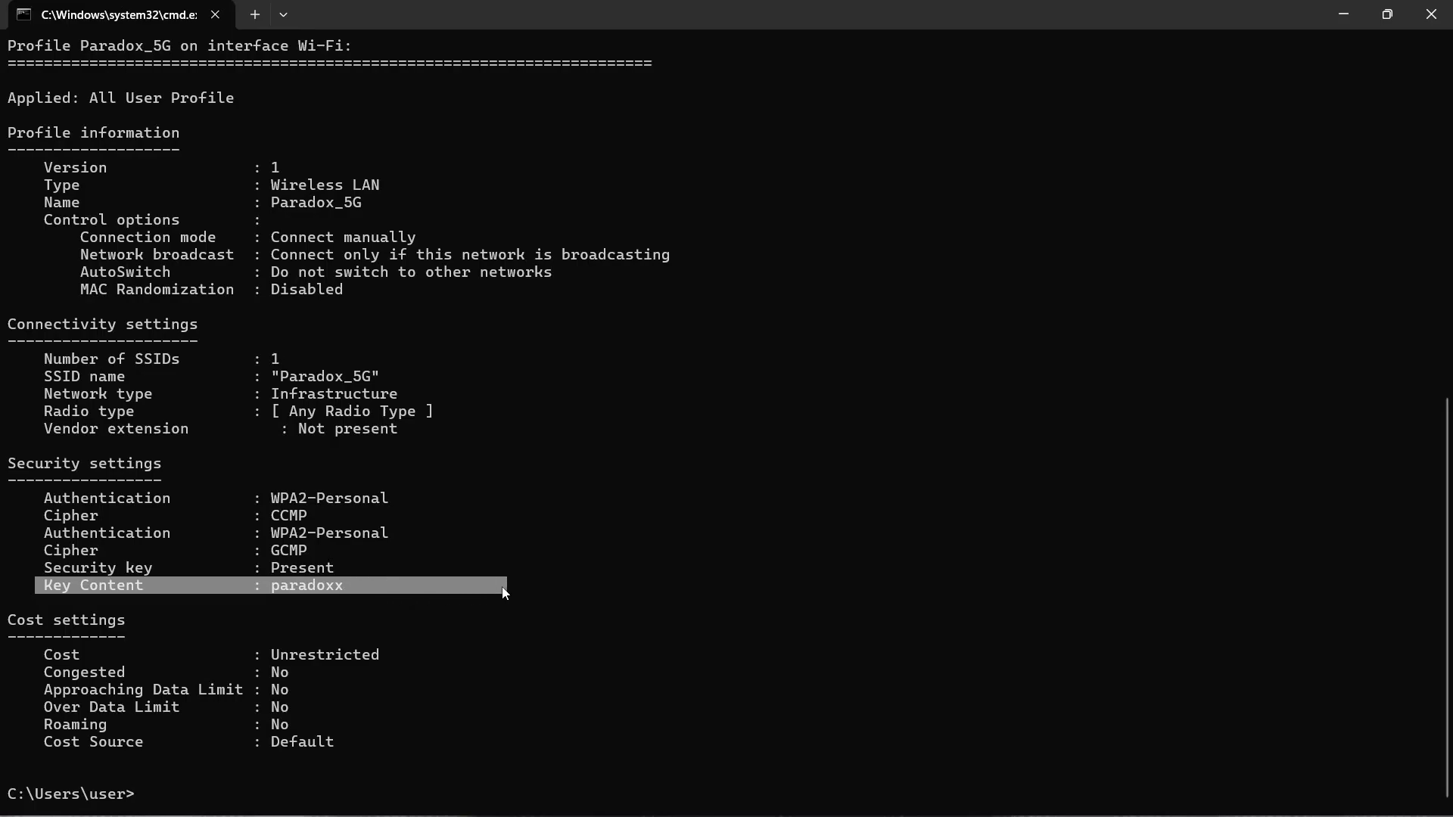
right_click(371, 588)
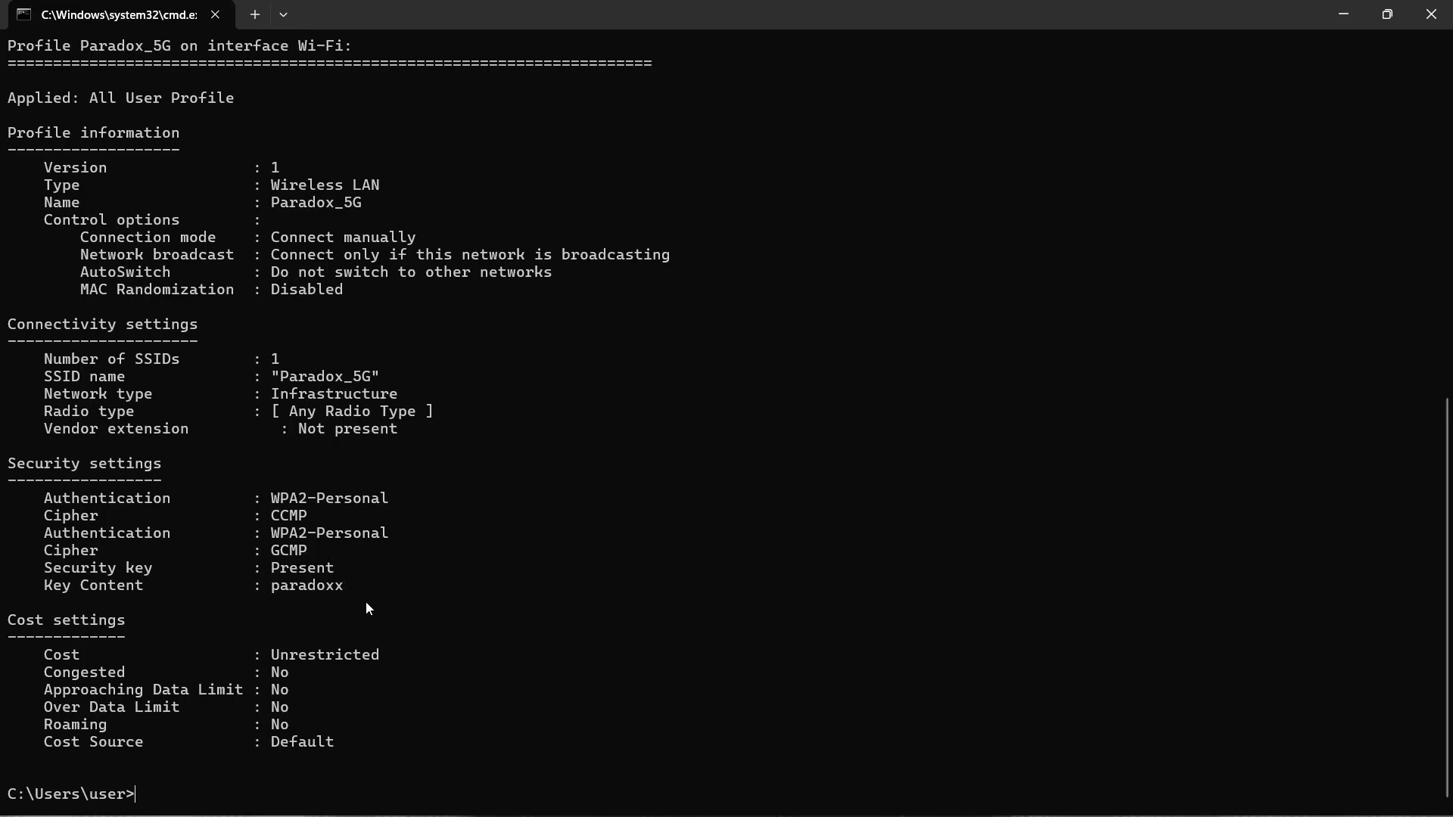
drag(342, 584, 279, 595)
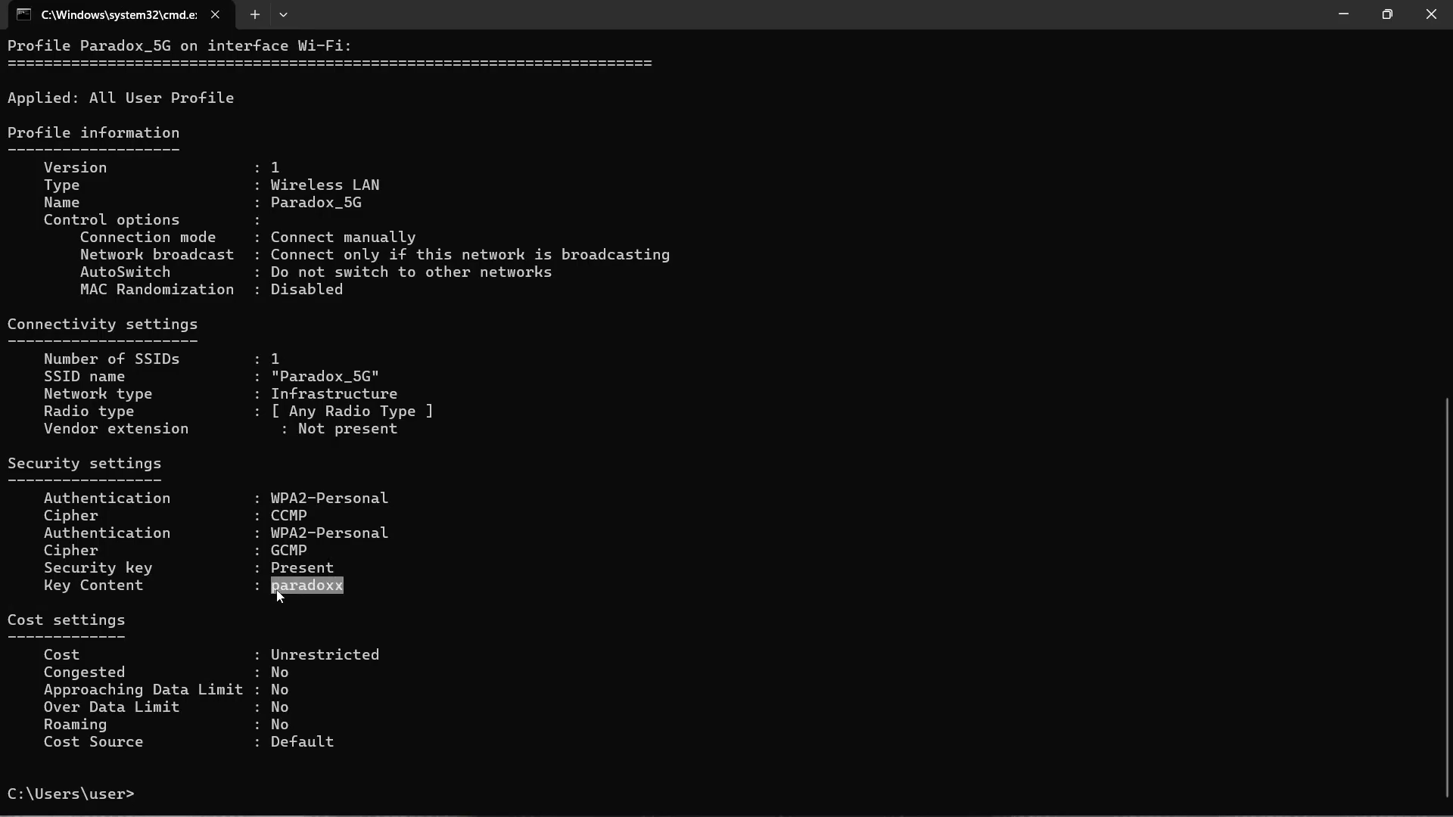
right_click(357, 590)
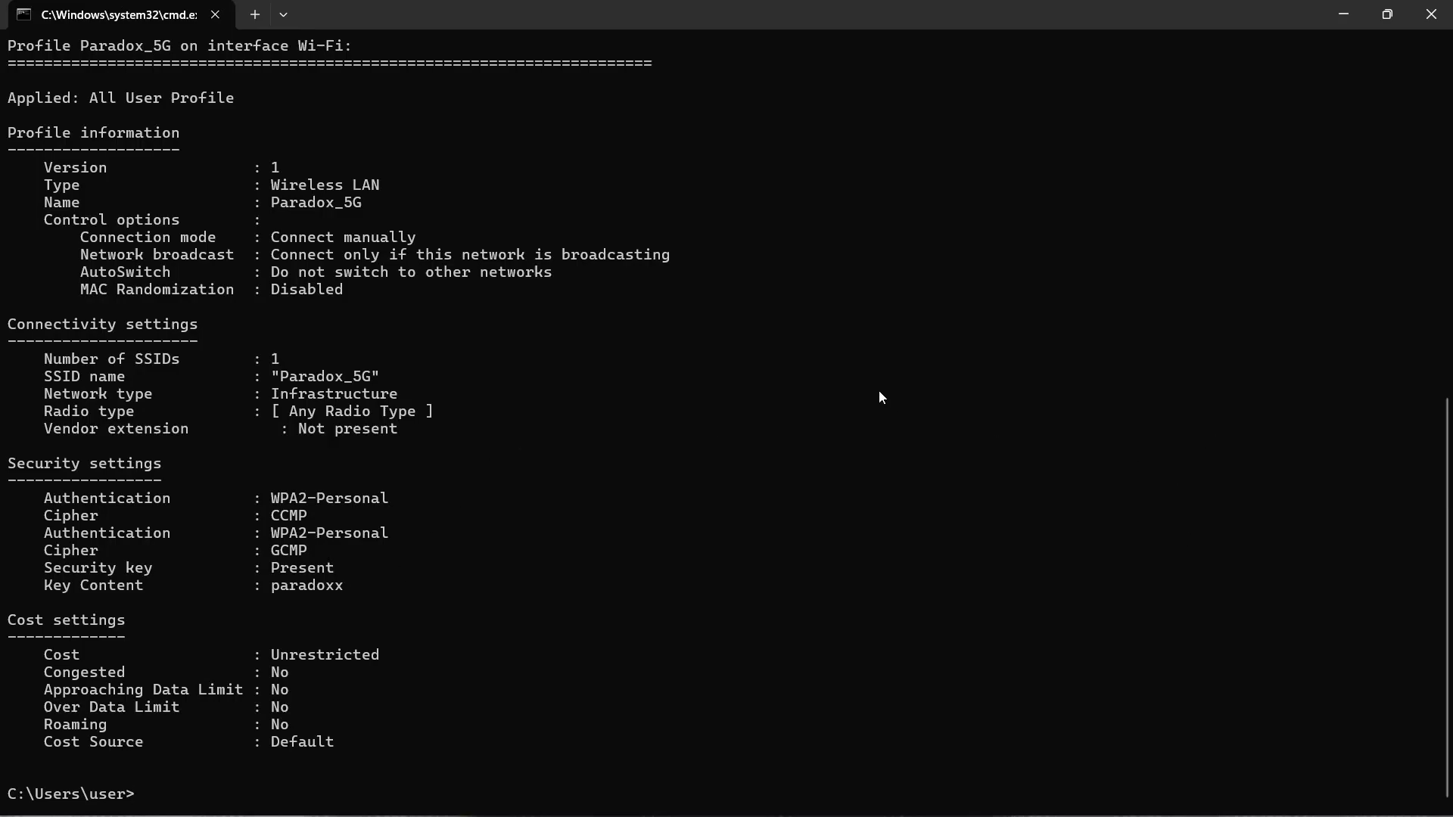
scroll(487, 591, up, 3)
scroll(488, 591, down, 3)
scroll(485, 589, up, 5)
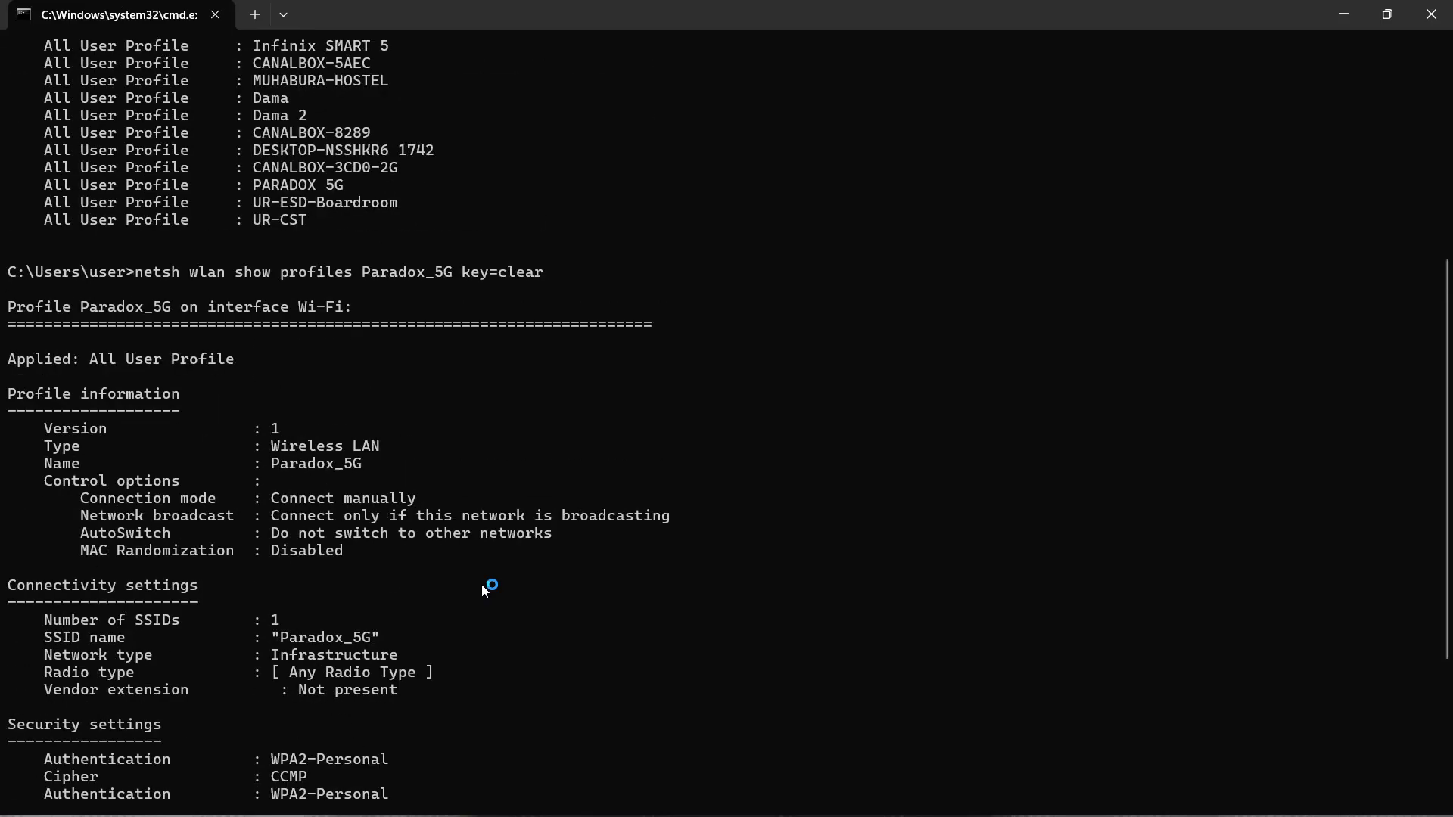
scroll(484, 588, up, 5)
scroll(482, 585, up, 3)
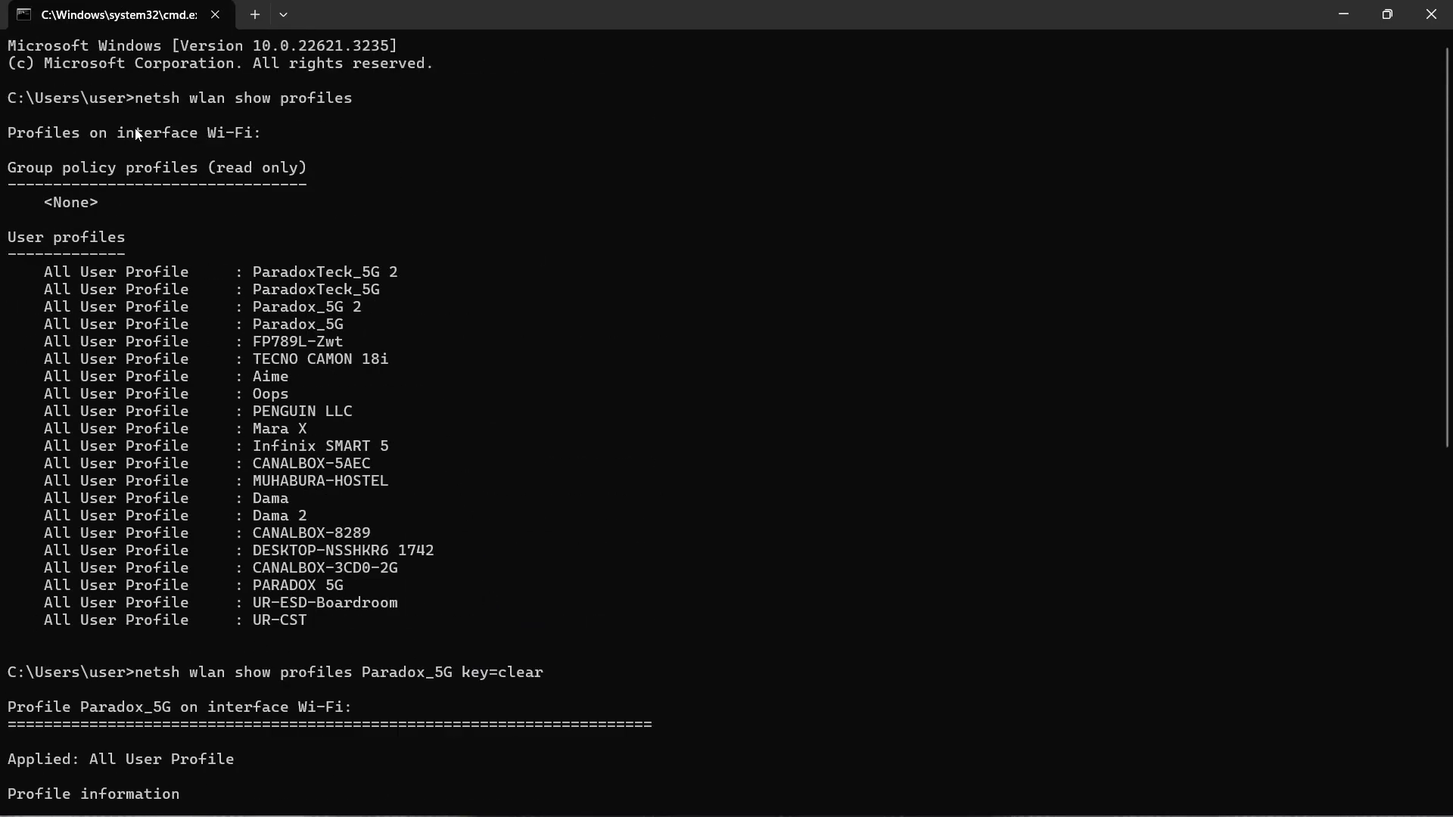
drag(142, 105, 362, 107)
click(394, 209)
scroll(501, 534, down, 8)
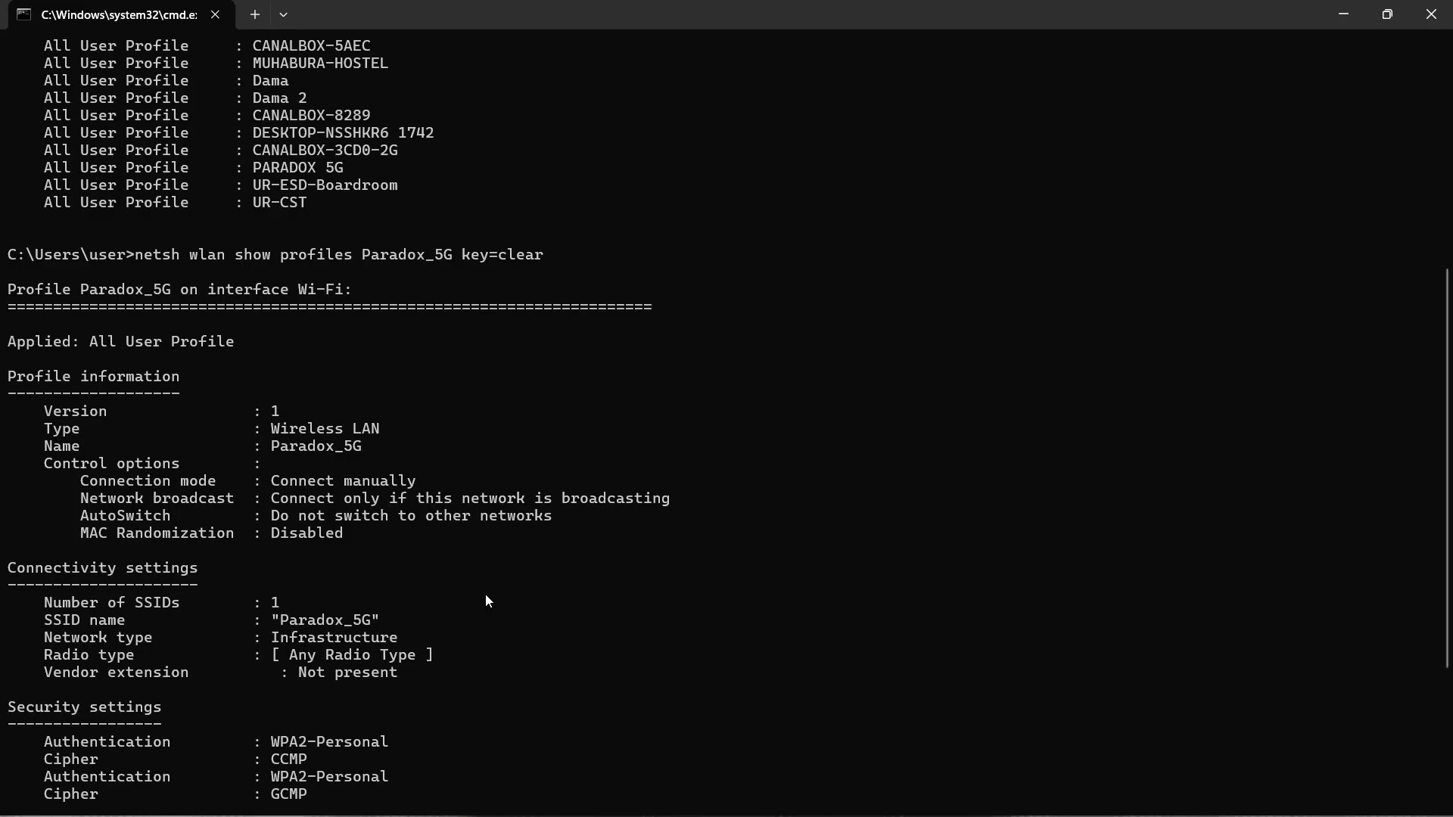
scroll(502, 292, up, 8)
scroll(470, 431, down, 13)
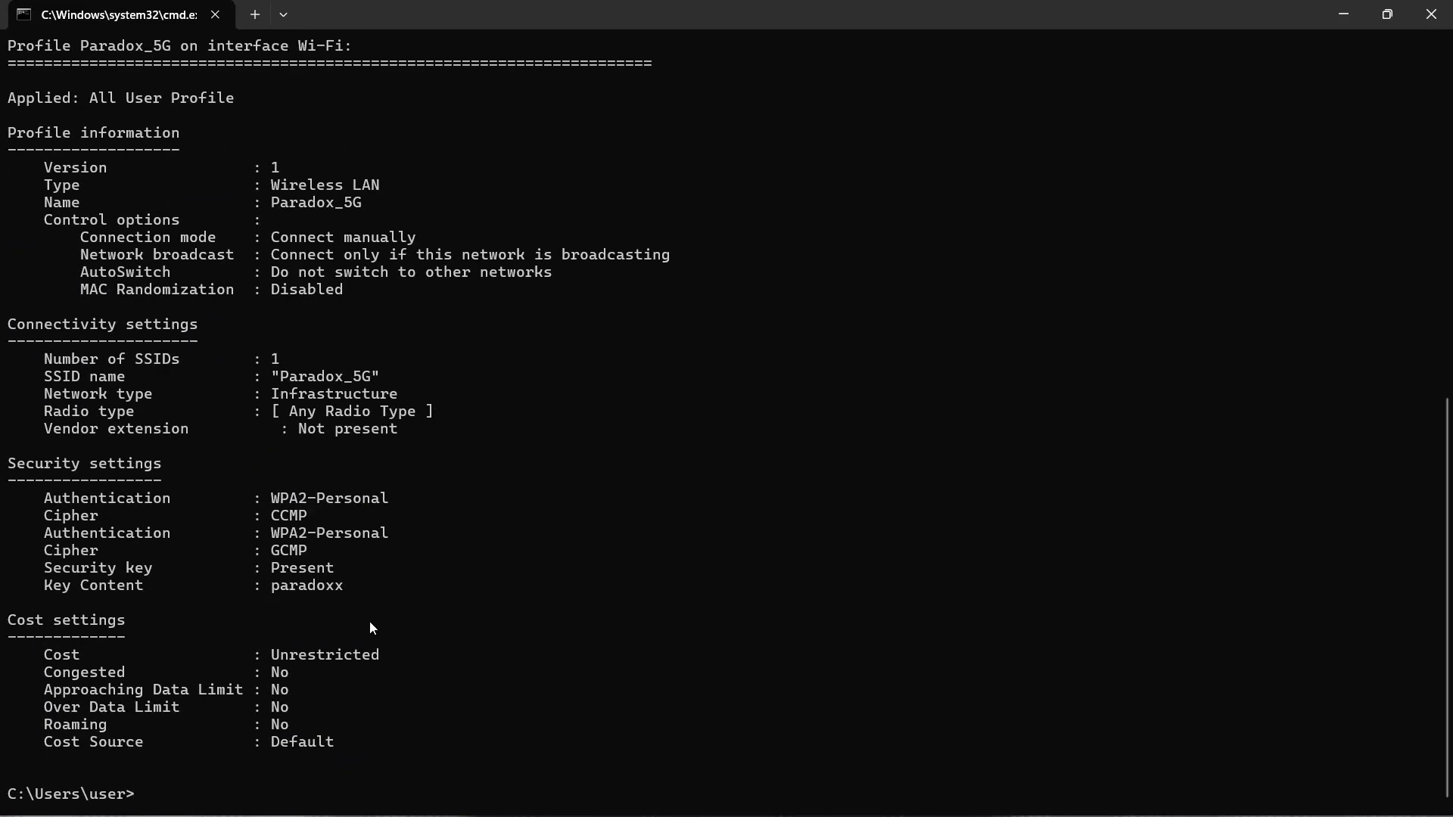
- Highlight and clear the Key Content line, then bring the saved-profile list and netsh command back into view
drag(349, 588, 8, 586)
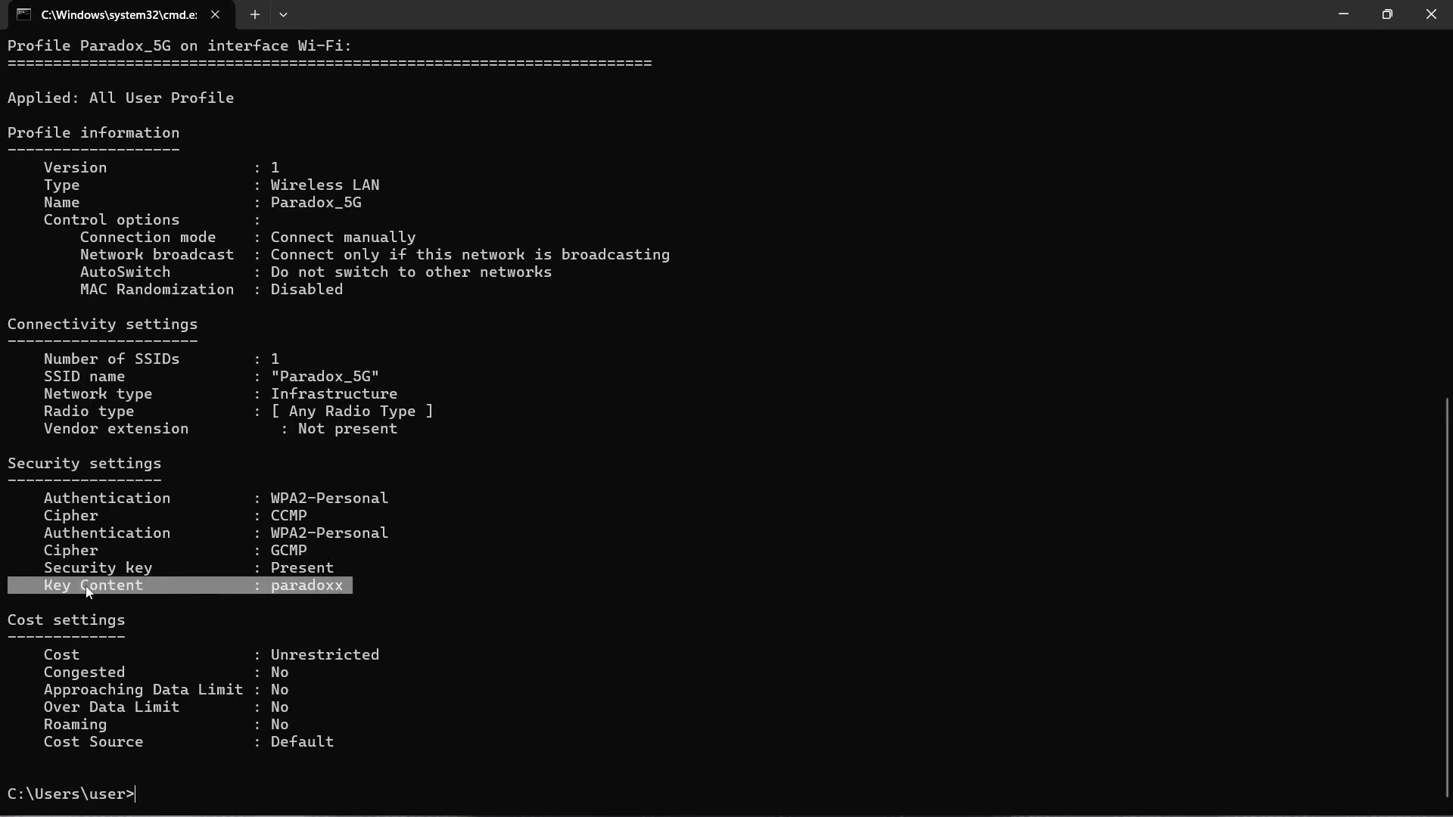
click(381, 585)
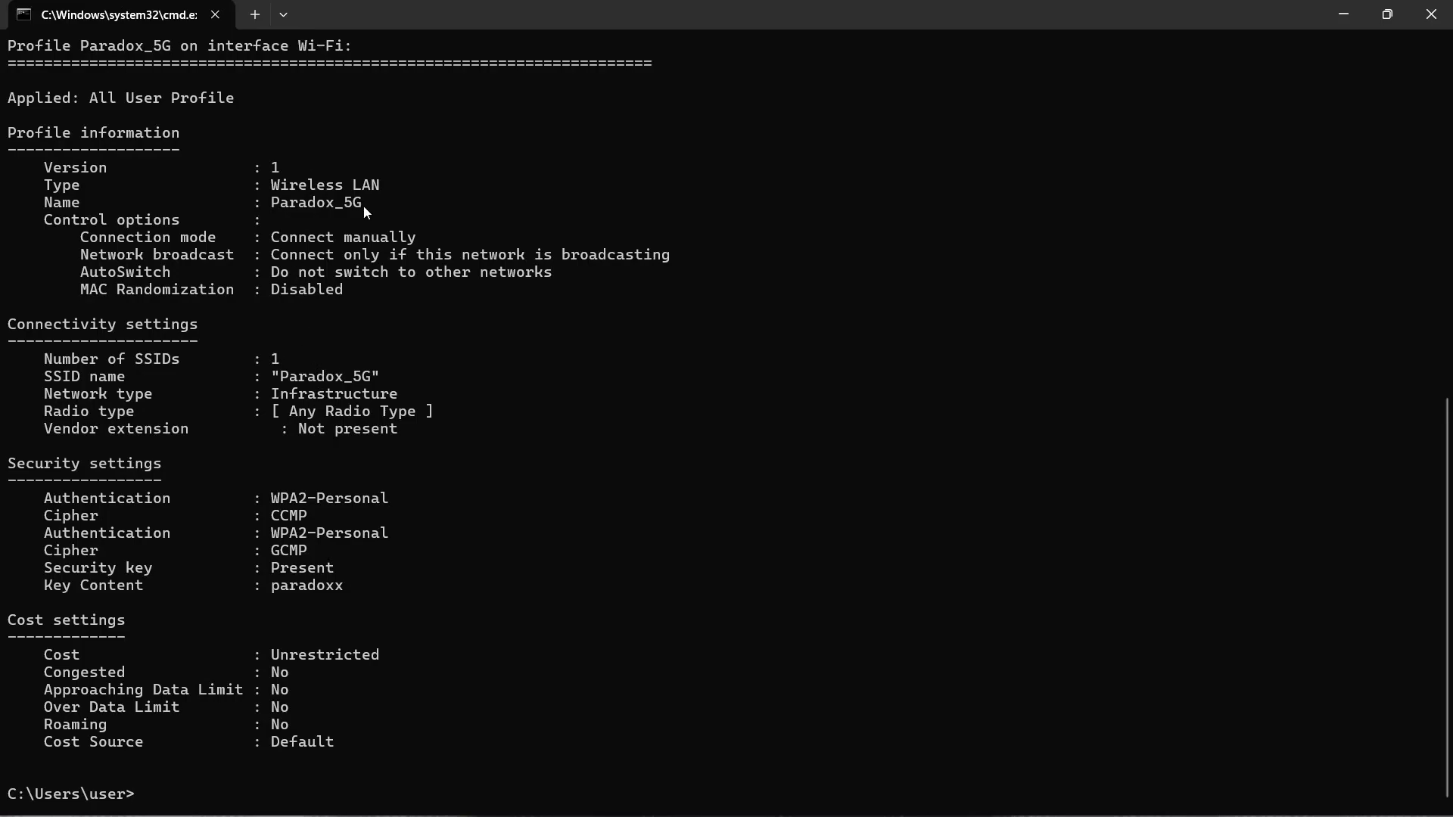
scroll(366, 212, up, 12)
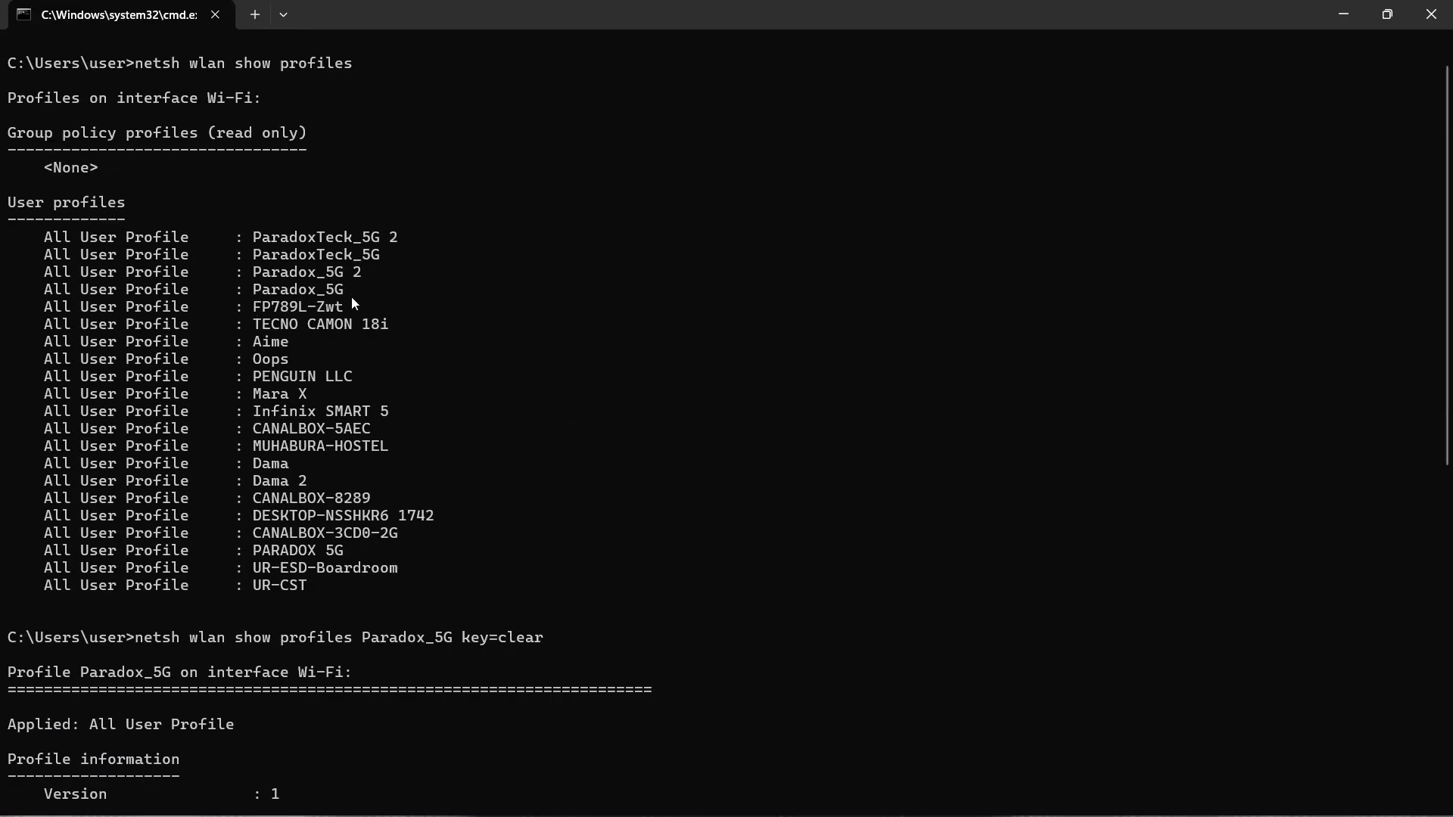
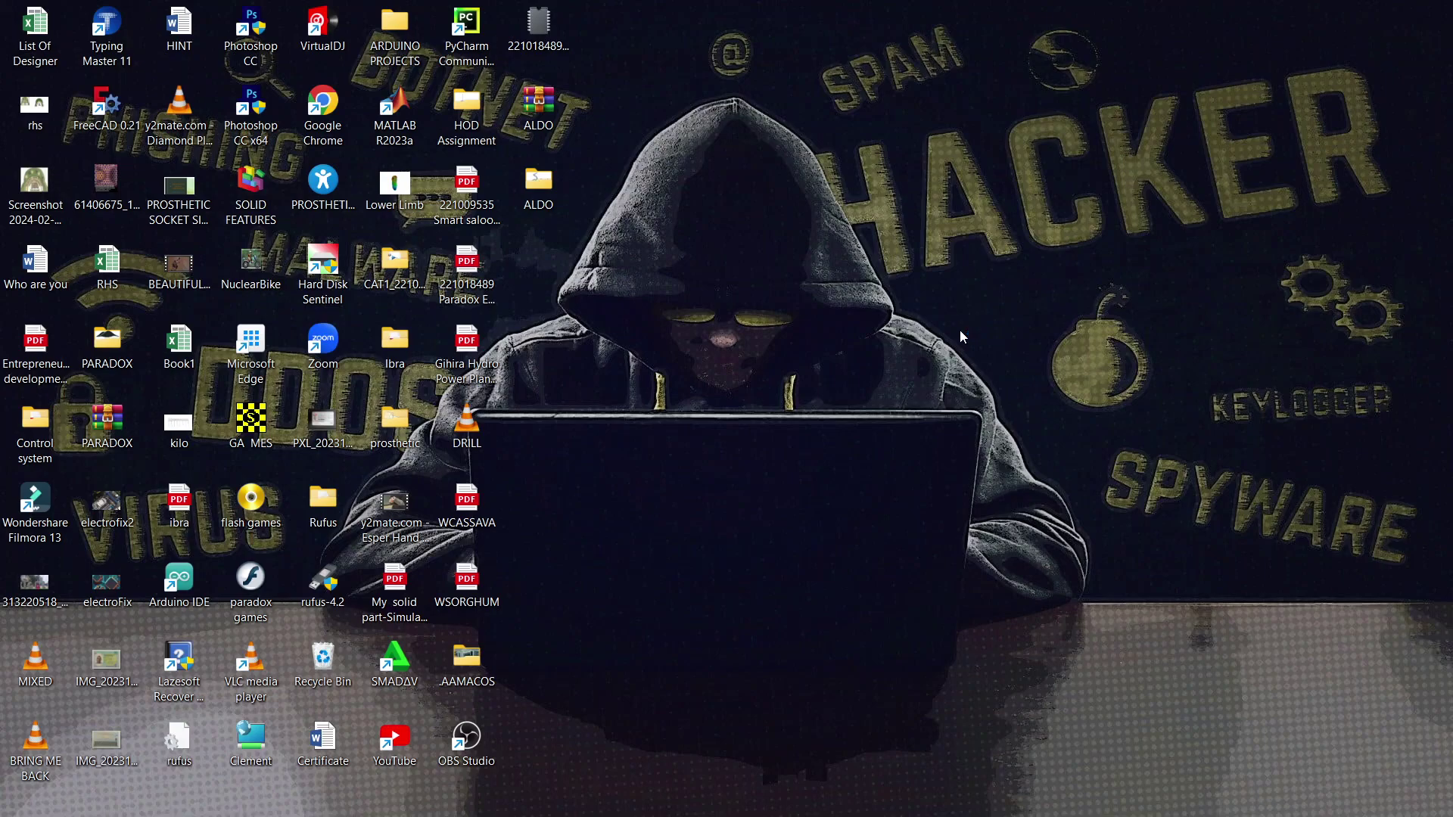
- Connect to the open UR-CST Wi-Fi network with Connect automatically checked, then close the list
mouse_move(1134, 814)
mouse_move(1308, 814)
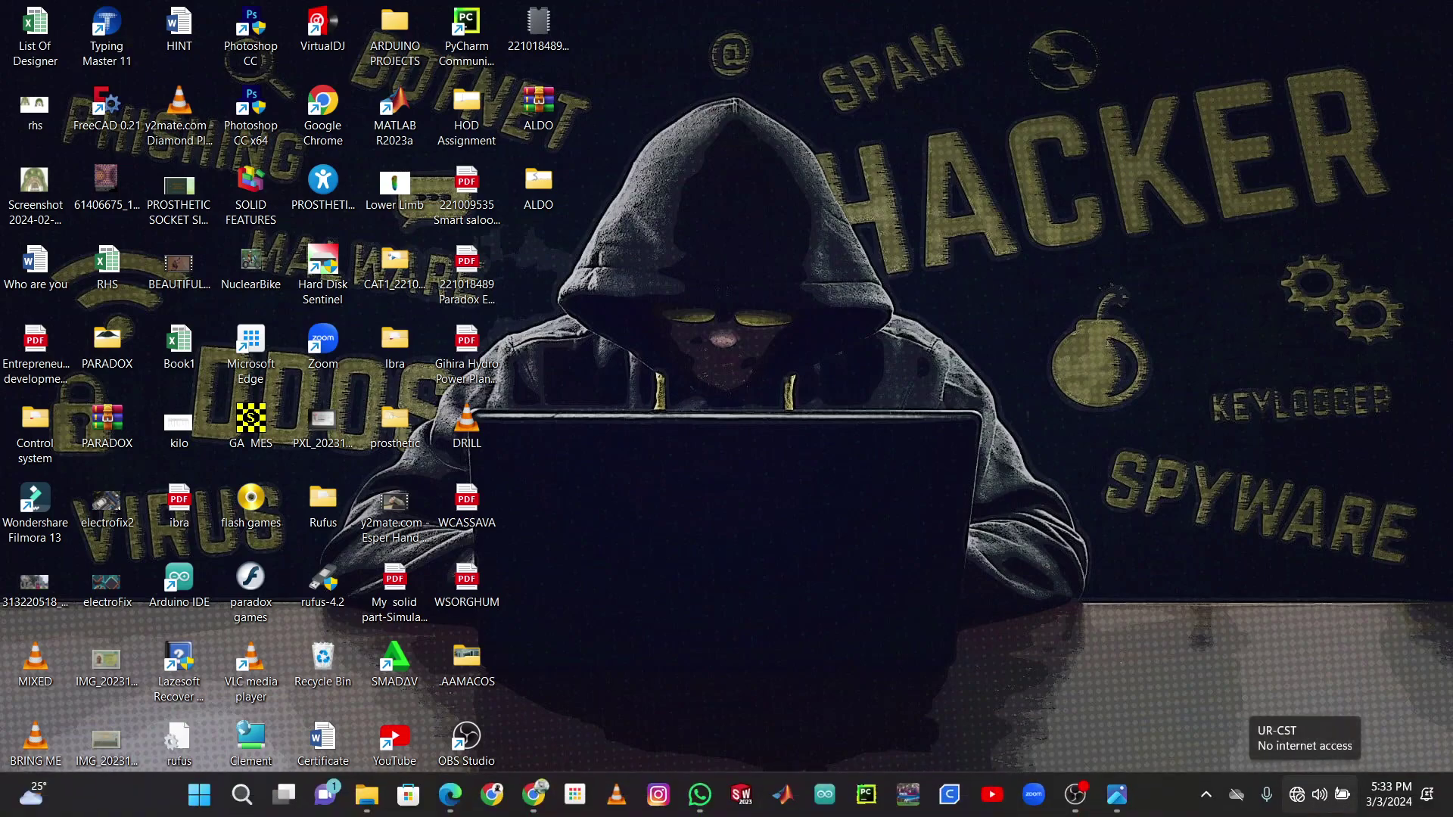
click(1303, 812)
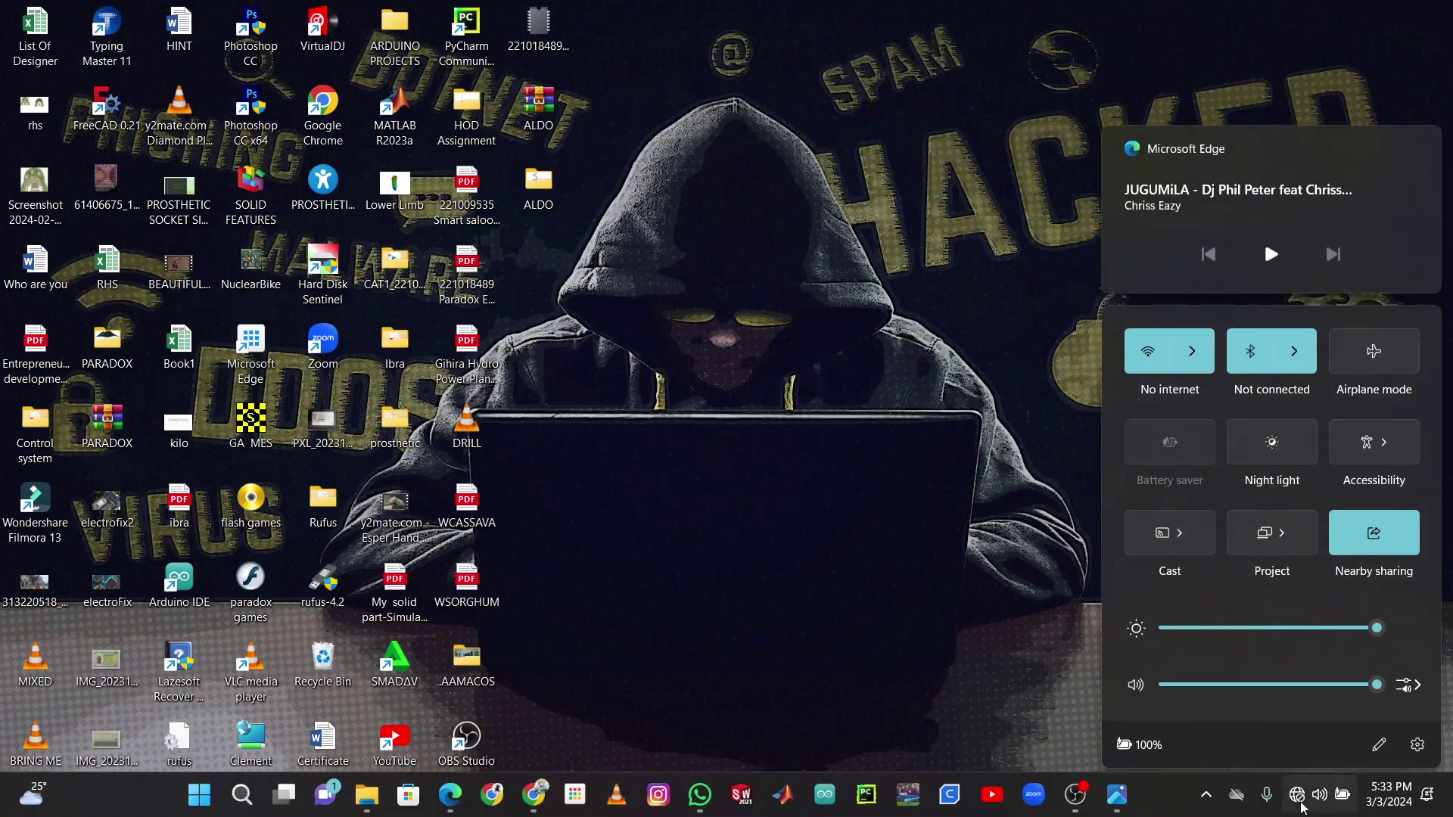
click(1202, 363)
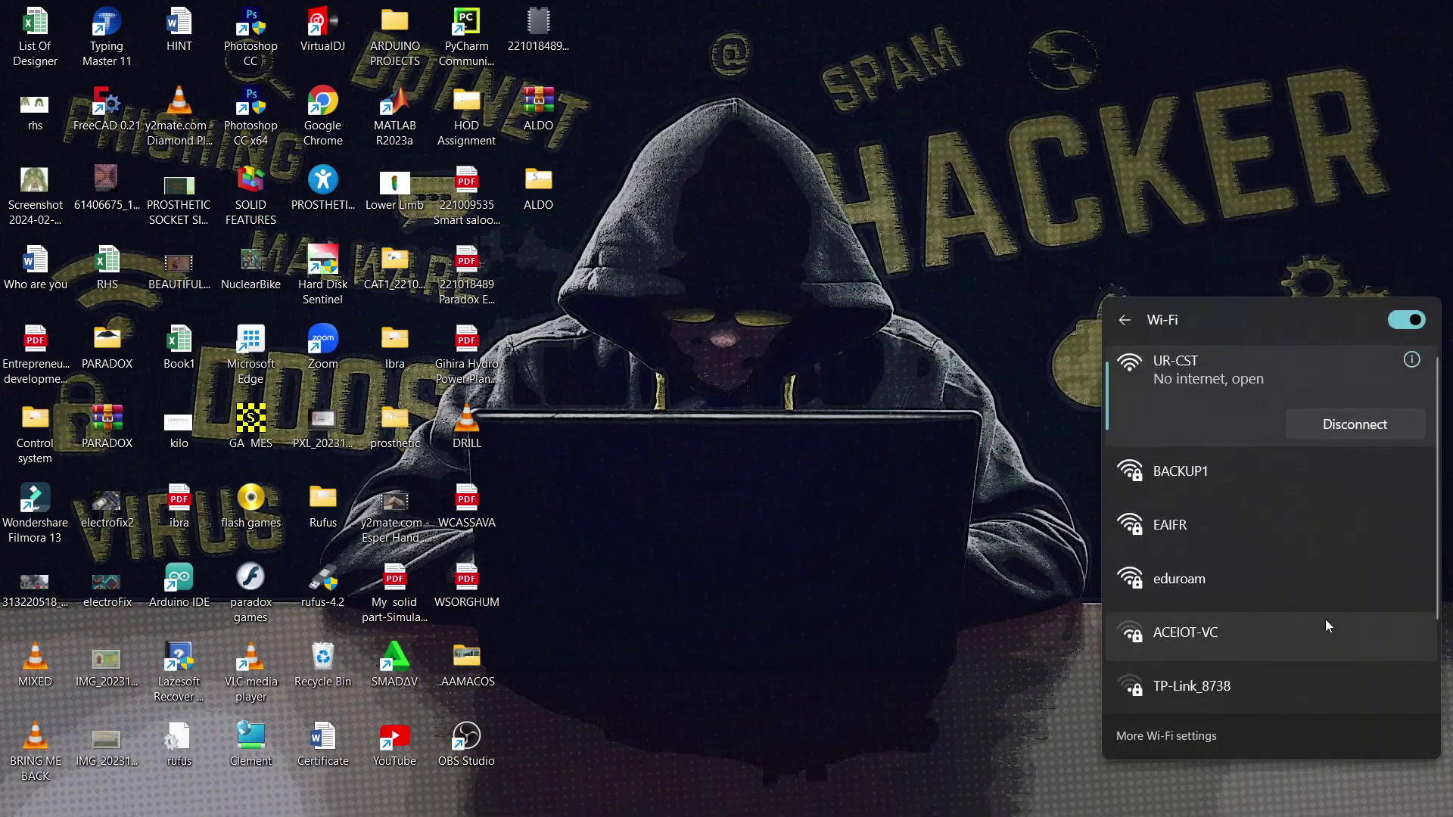
scroll(1293, 592, down, 2)
scroll(1300, 583, up, 2)
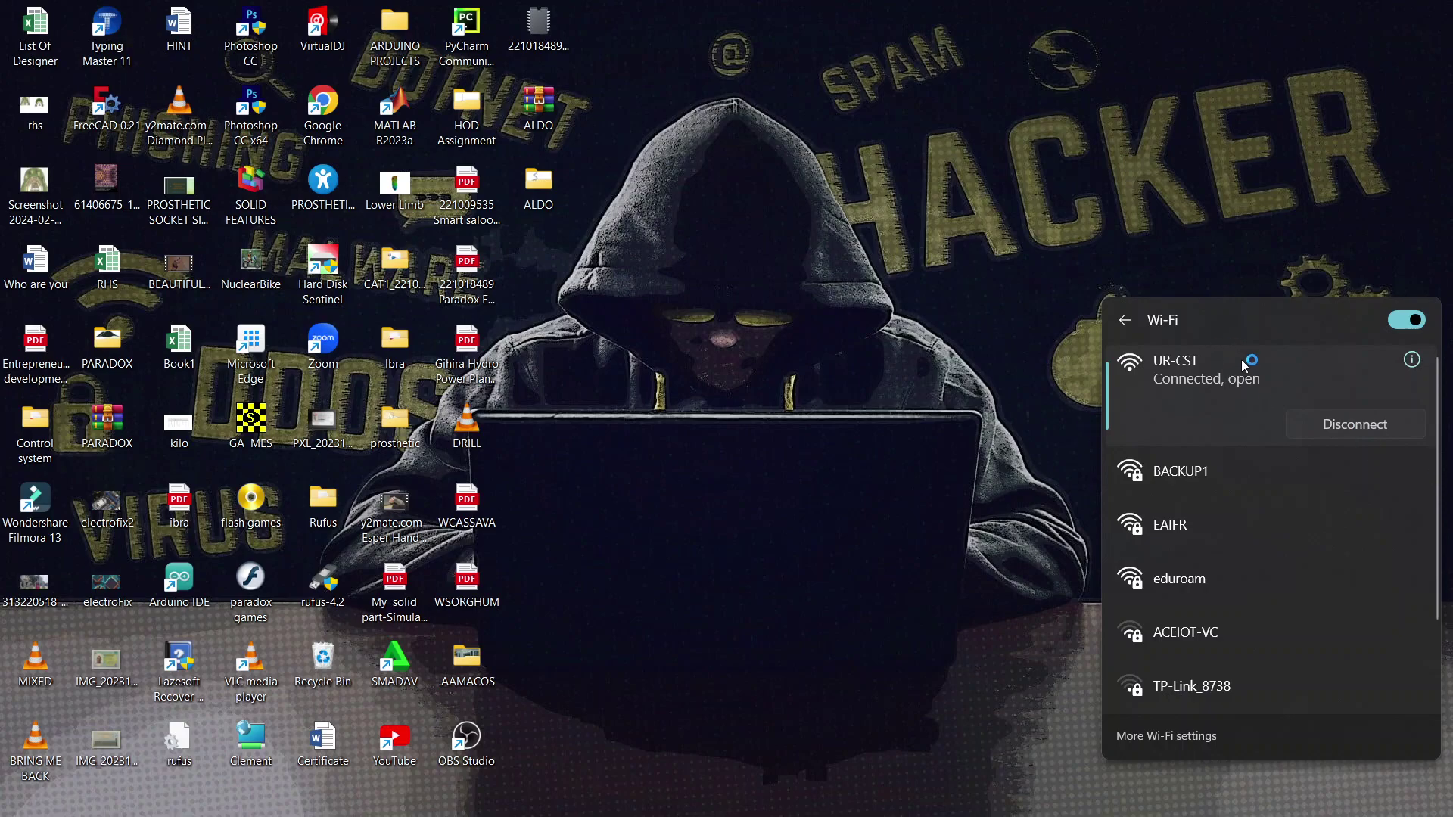
click(1202, 456)
click(1366, 500)
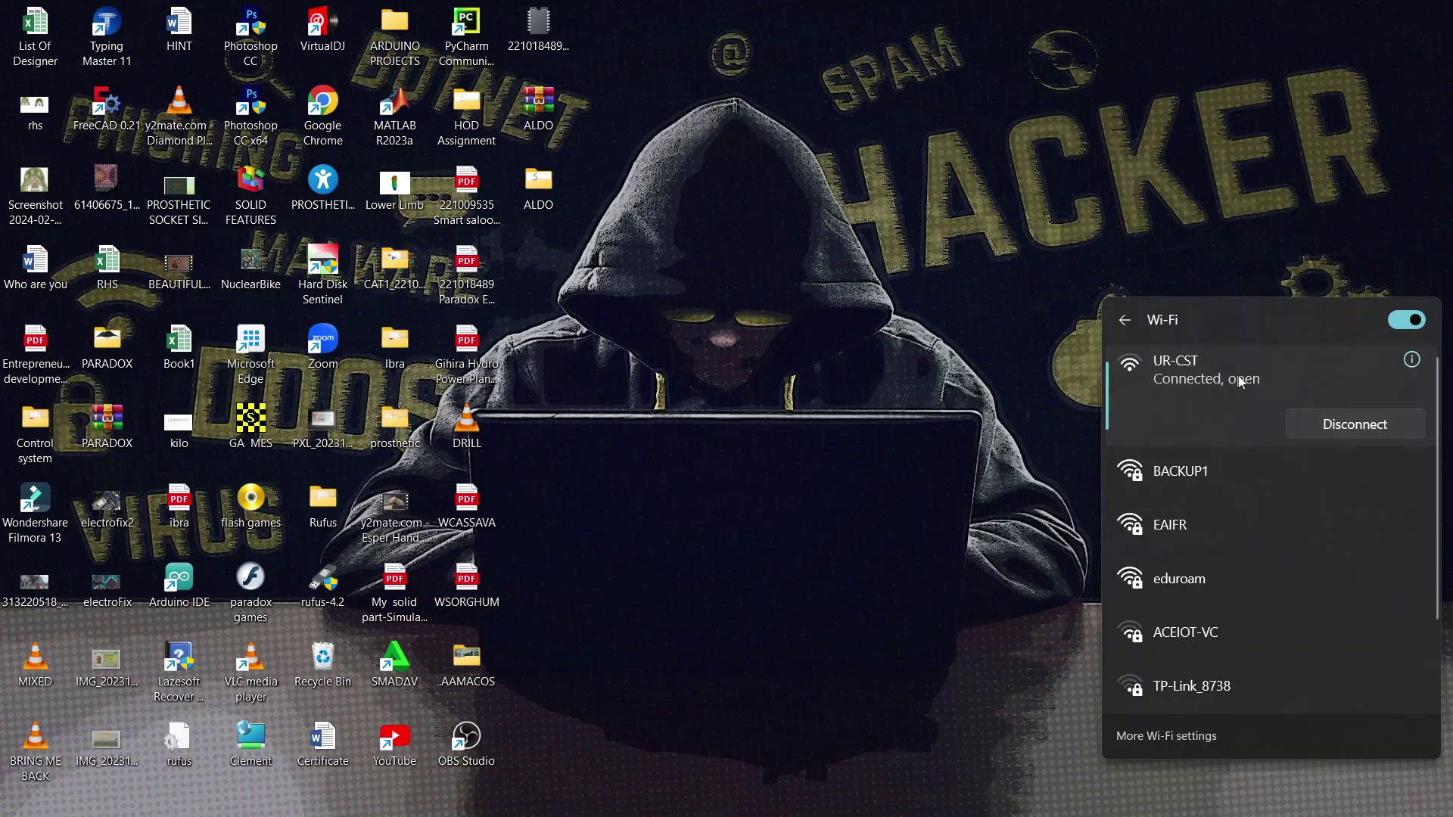
click(1192, 200)
- Reconnect to UR-CST from the Wi-Fi list, then reopen Quick Settings showing UR-CST connected
mouse_move(1301, 809)
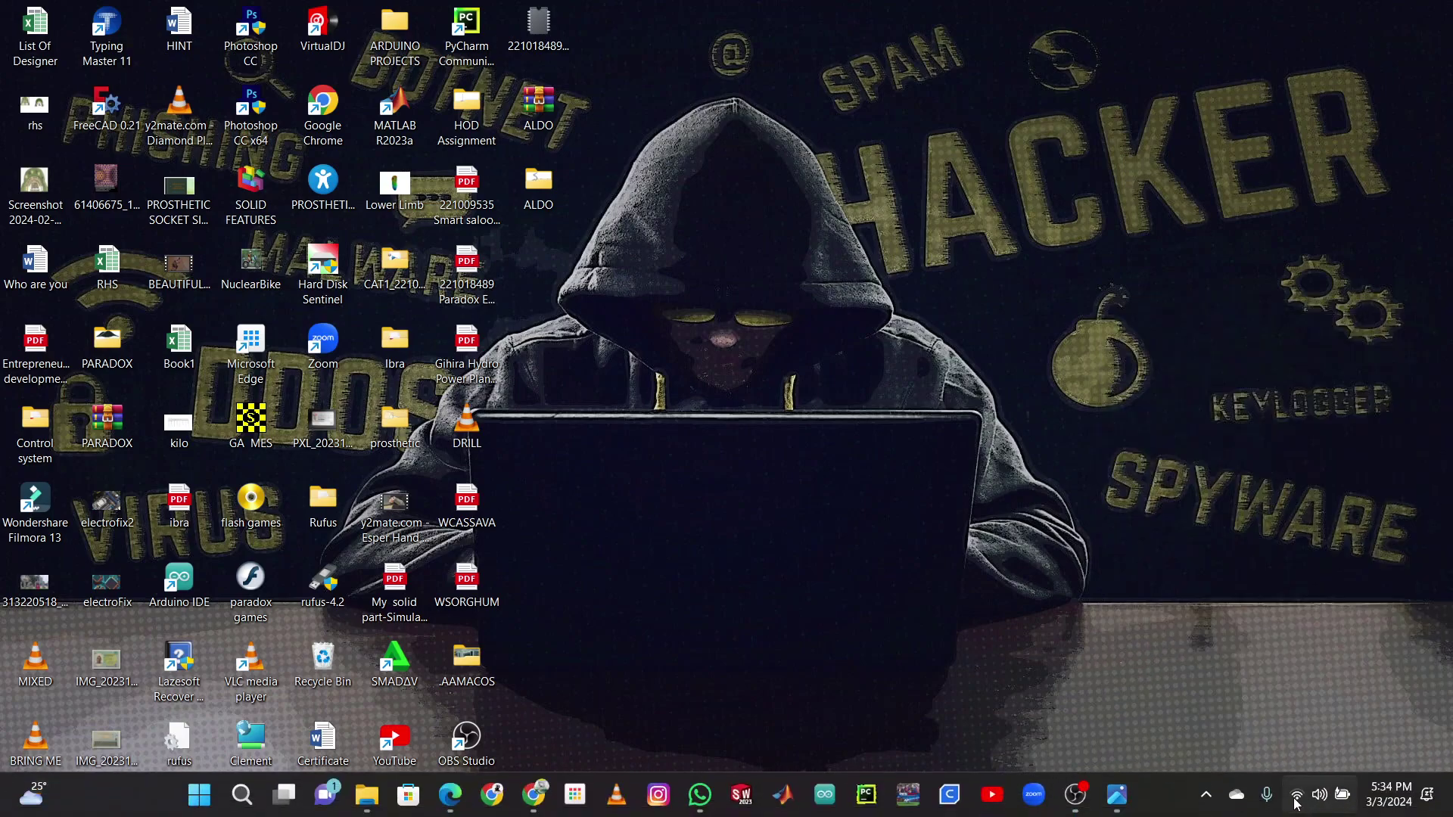
click(1302, 794)
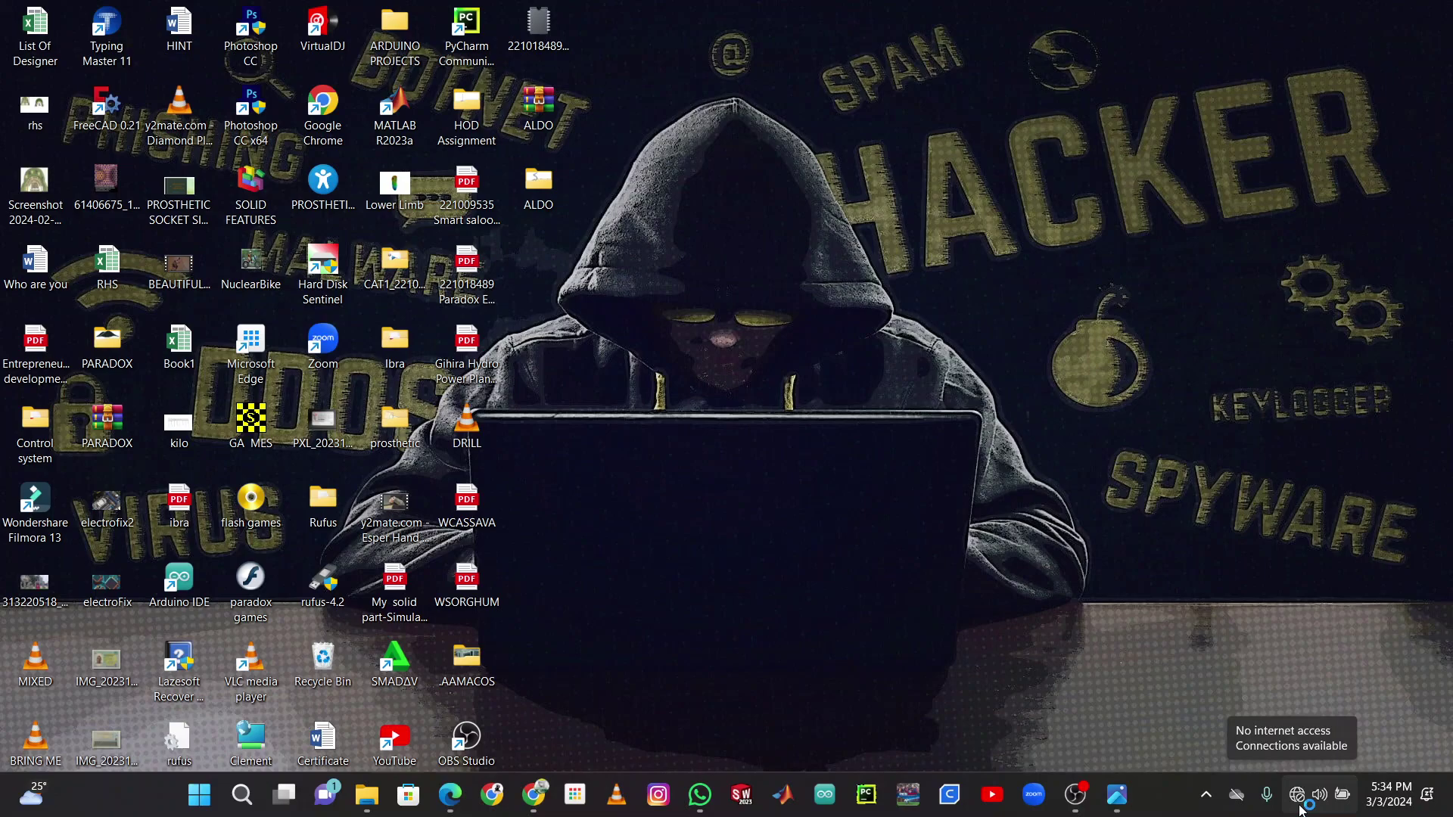
click(1210, 343)
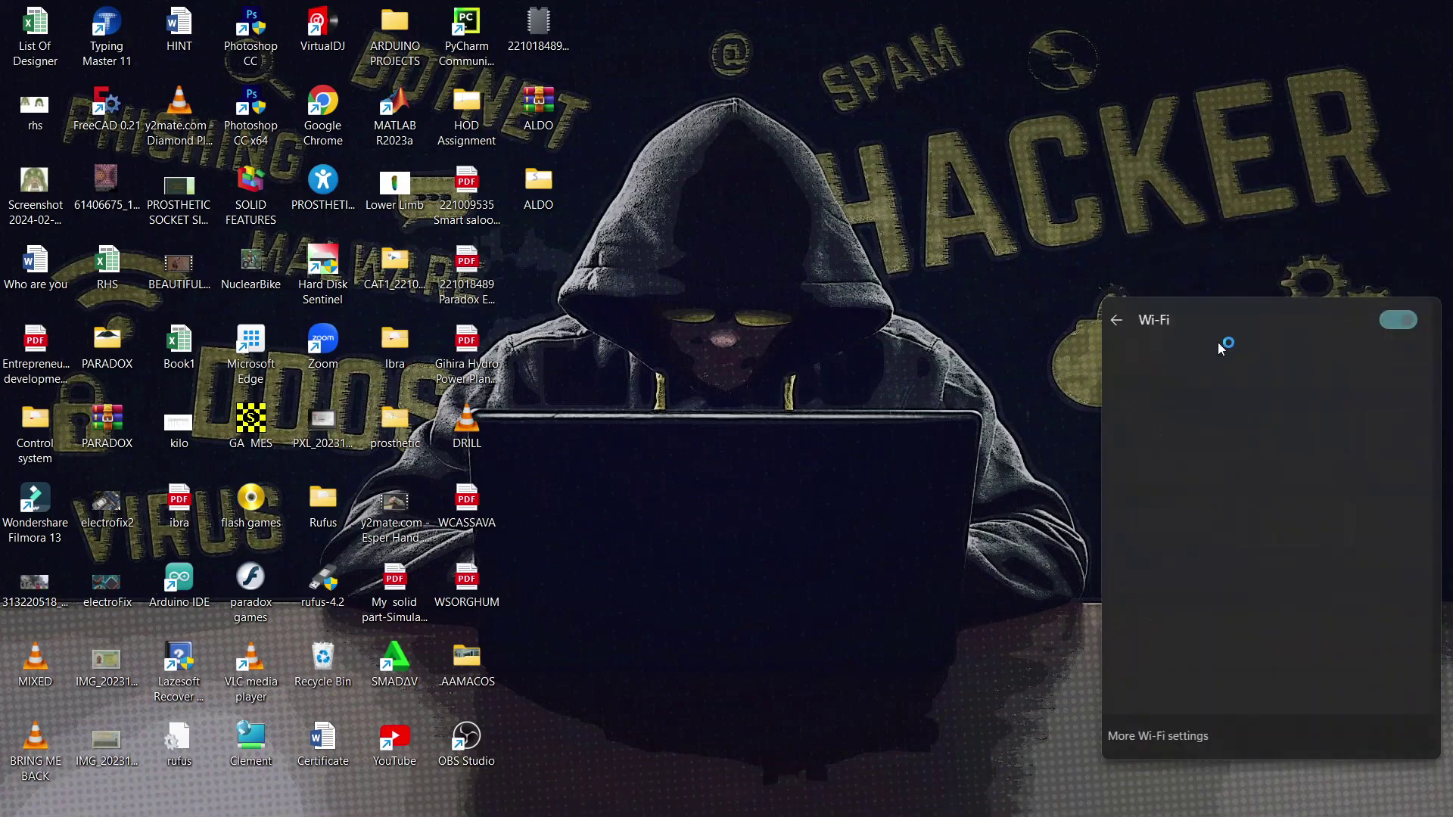
click(1243, 382)
click(1330, 507)
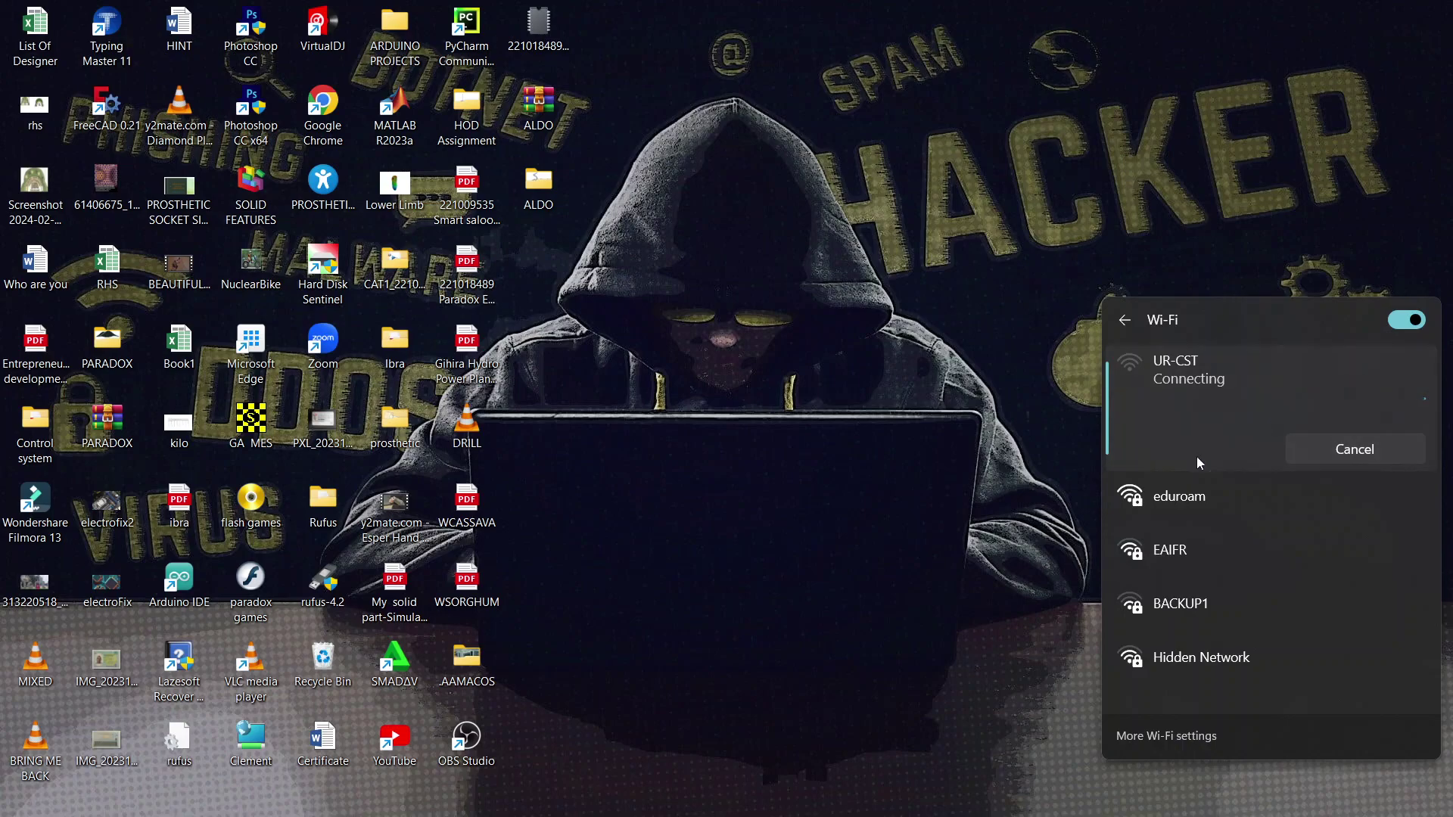
click(993, 554)
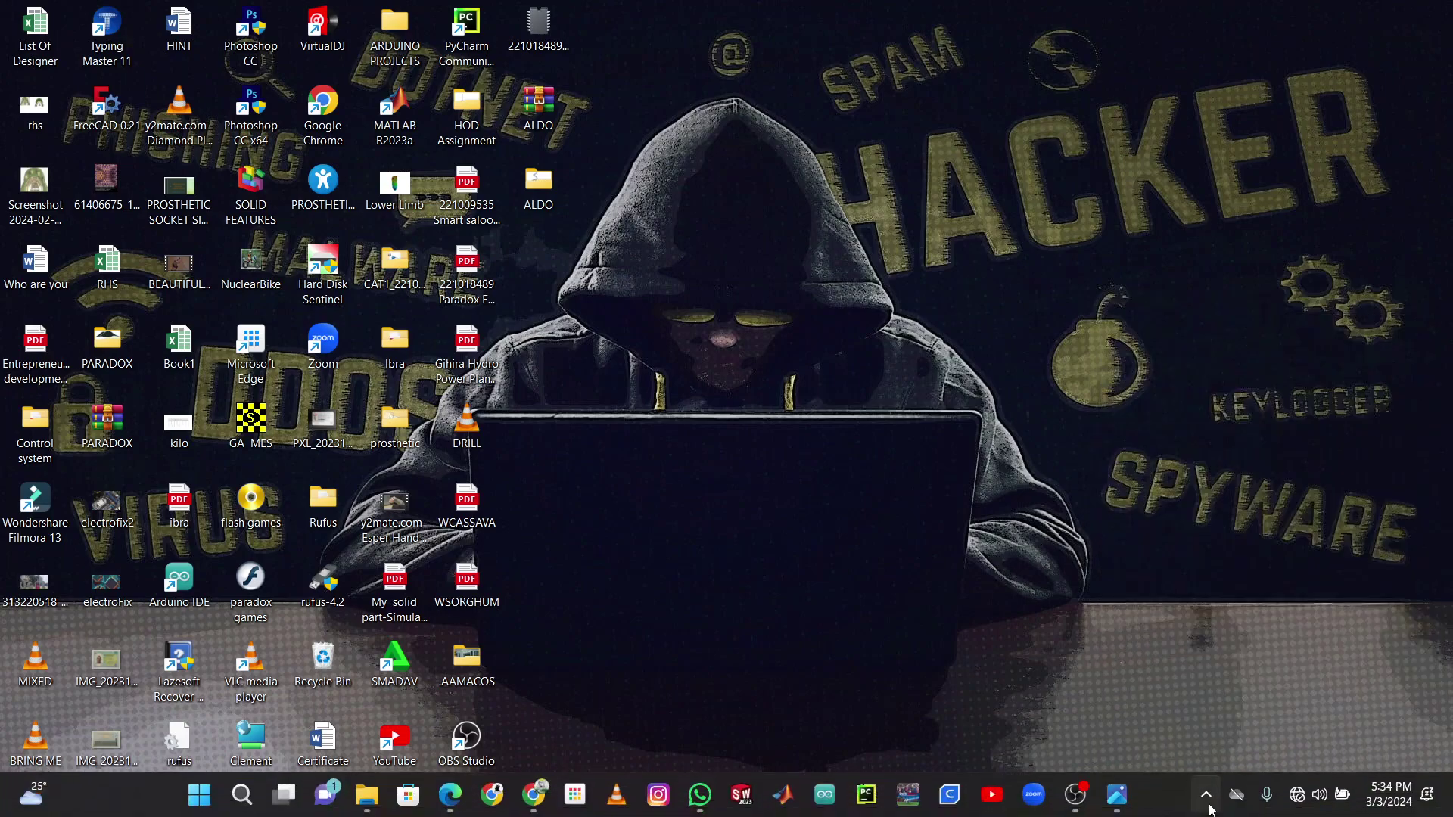
click(1296, 802)
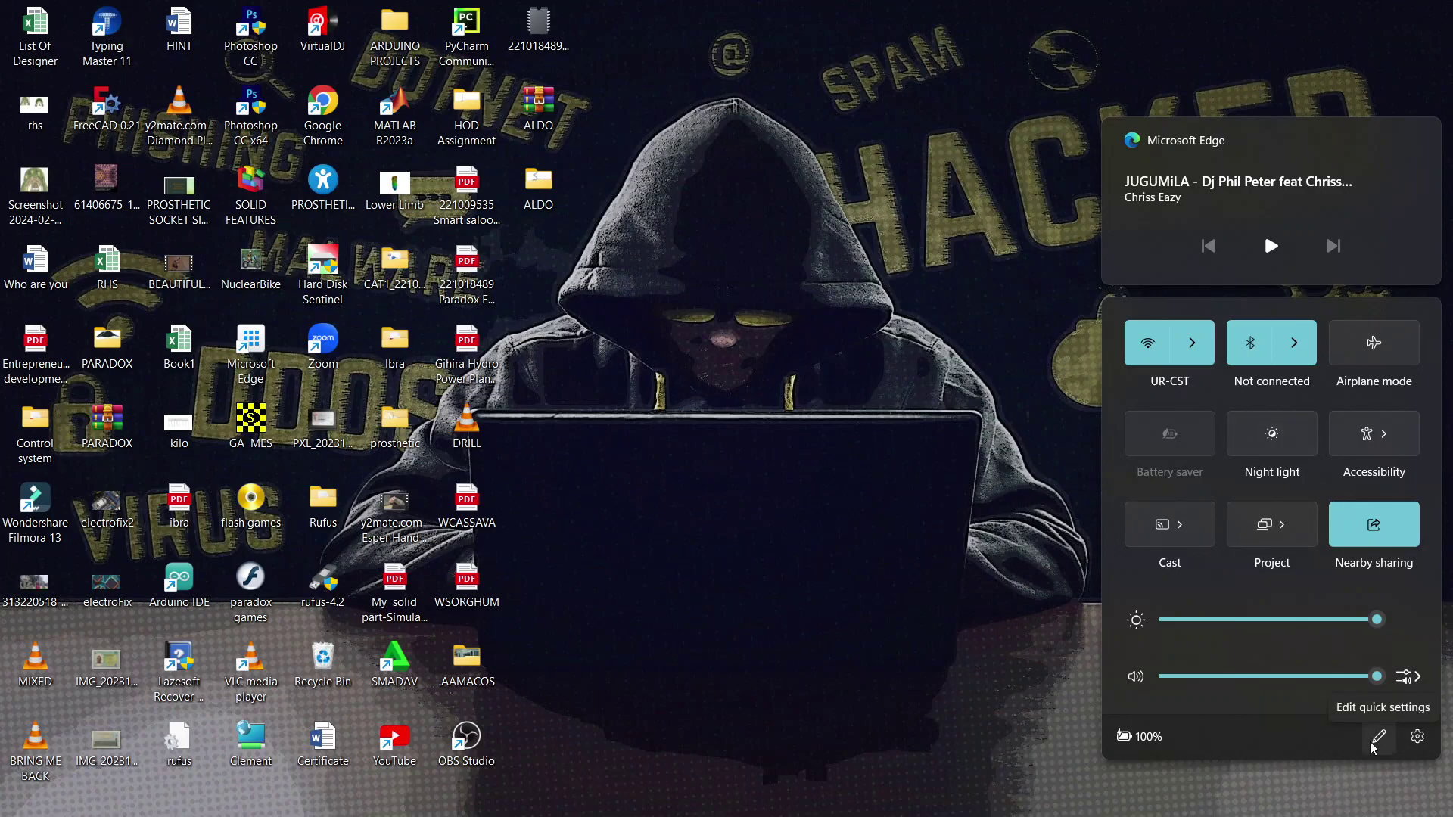
- Add a Mobile hotspot tile to the Quick Settings panel
click(1372, 745)
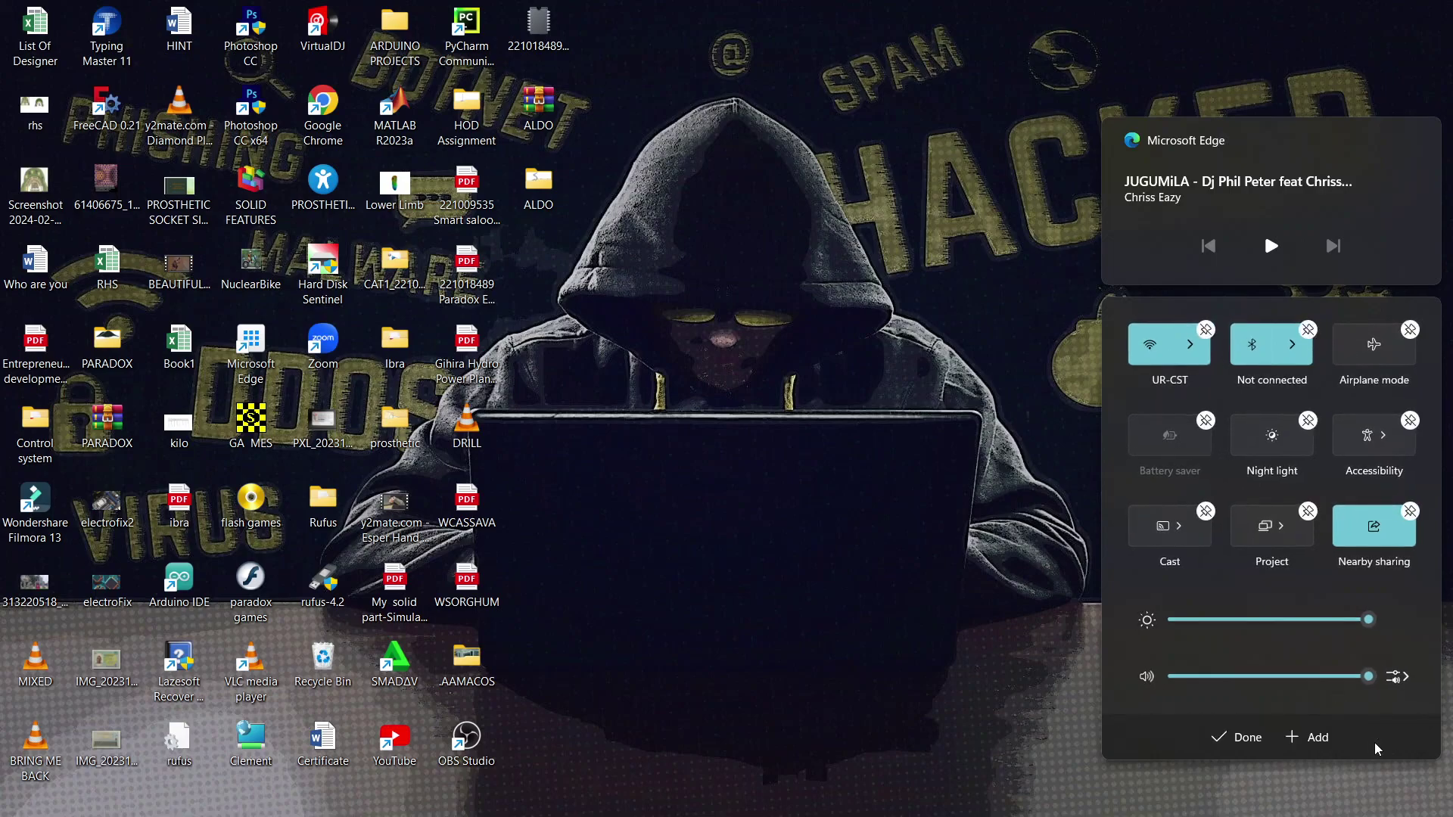
click(1305, 742)
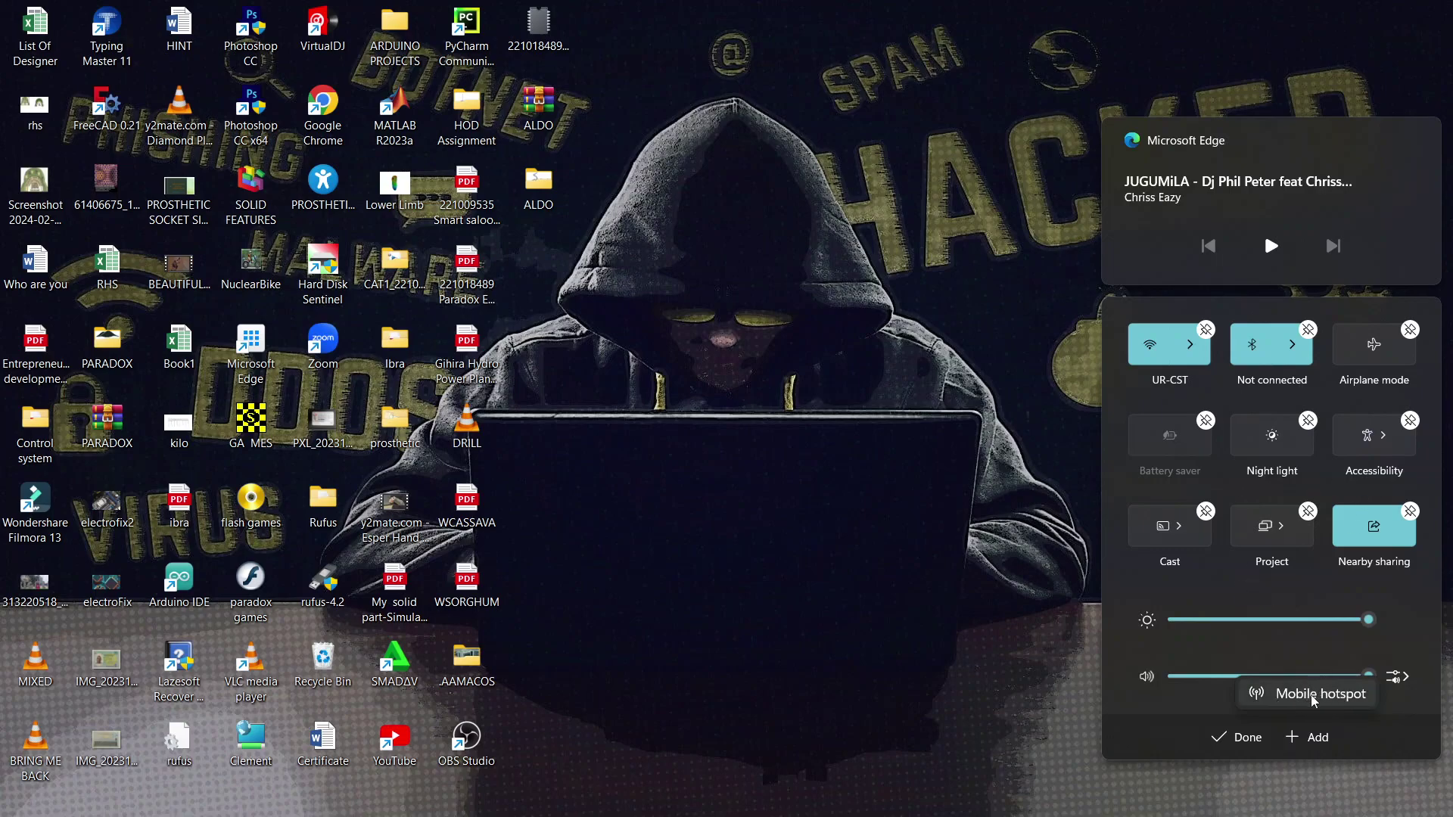
click(1313, 701)
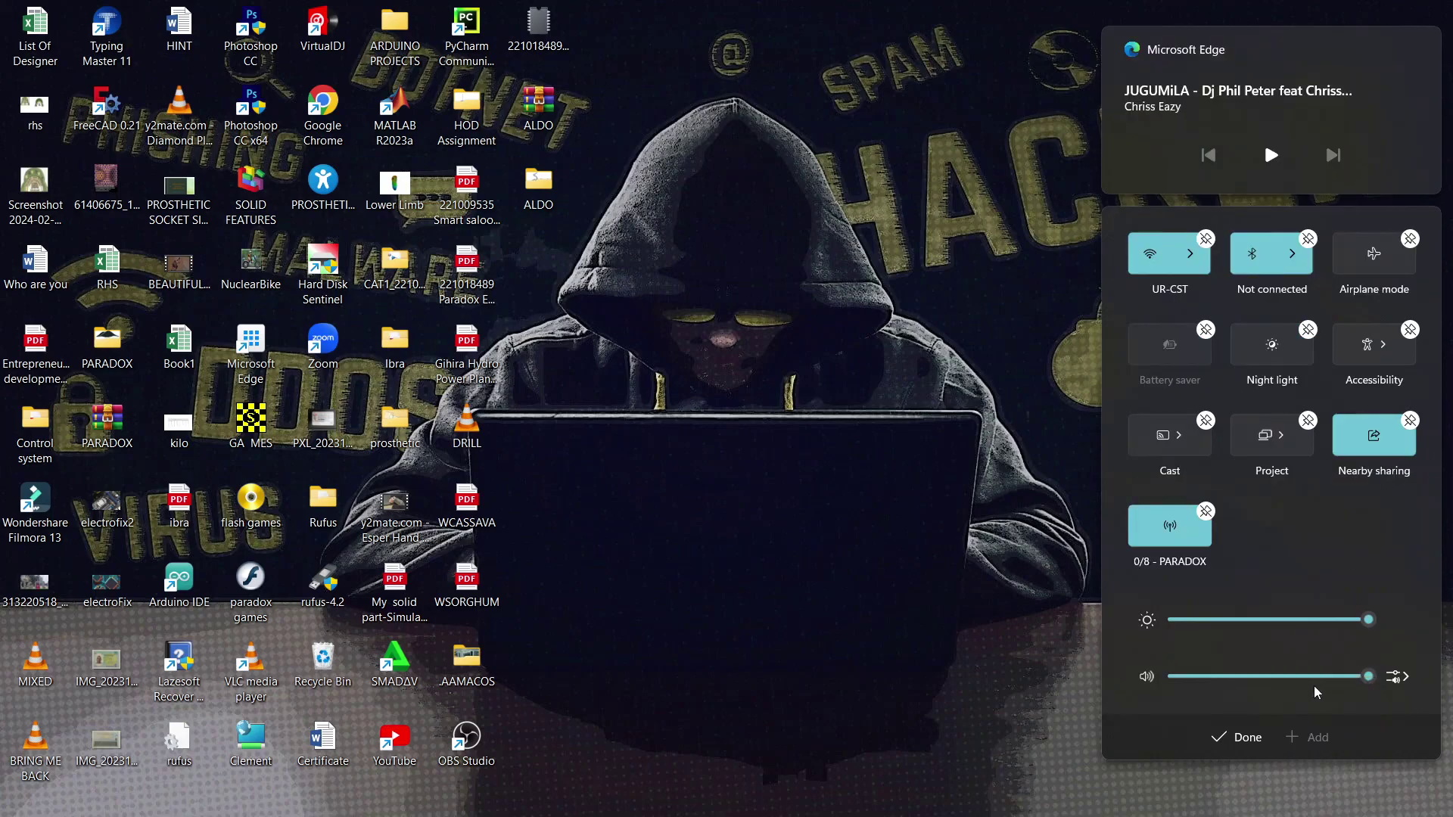
click(1233, 740)
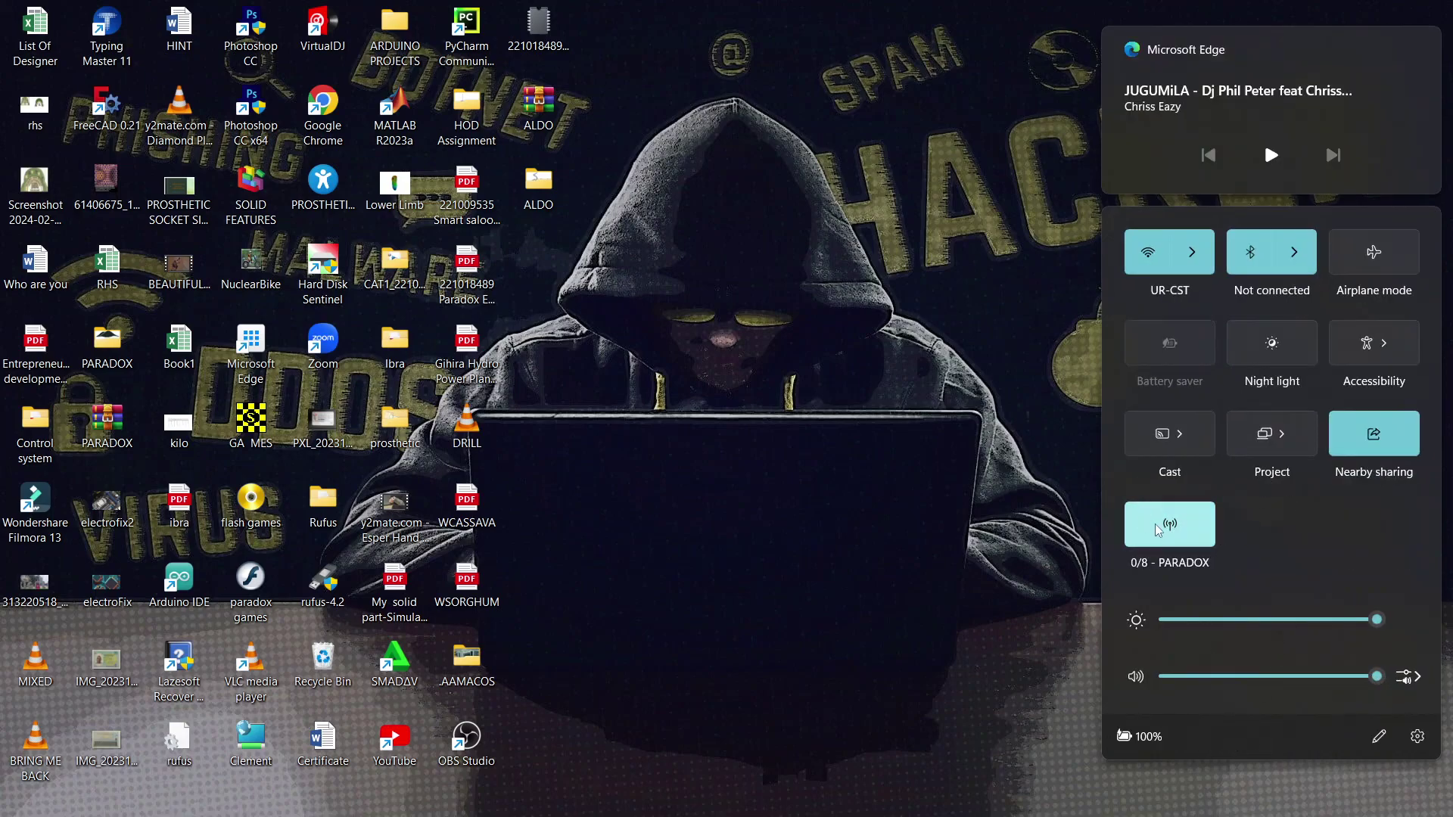
- Toggle the PARADOX hotspot off and back on so it reads 0/8
click(1178, 537)
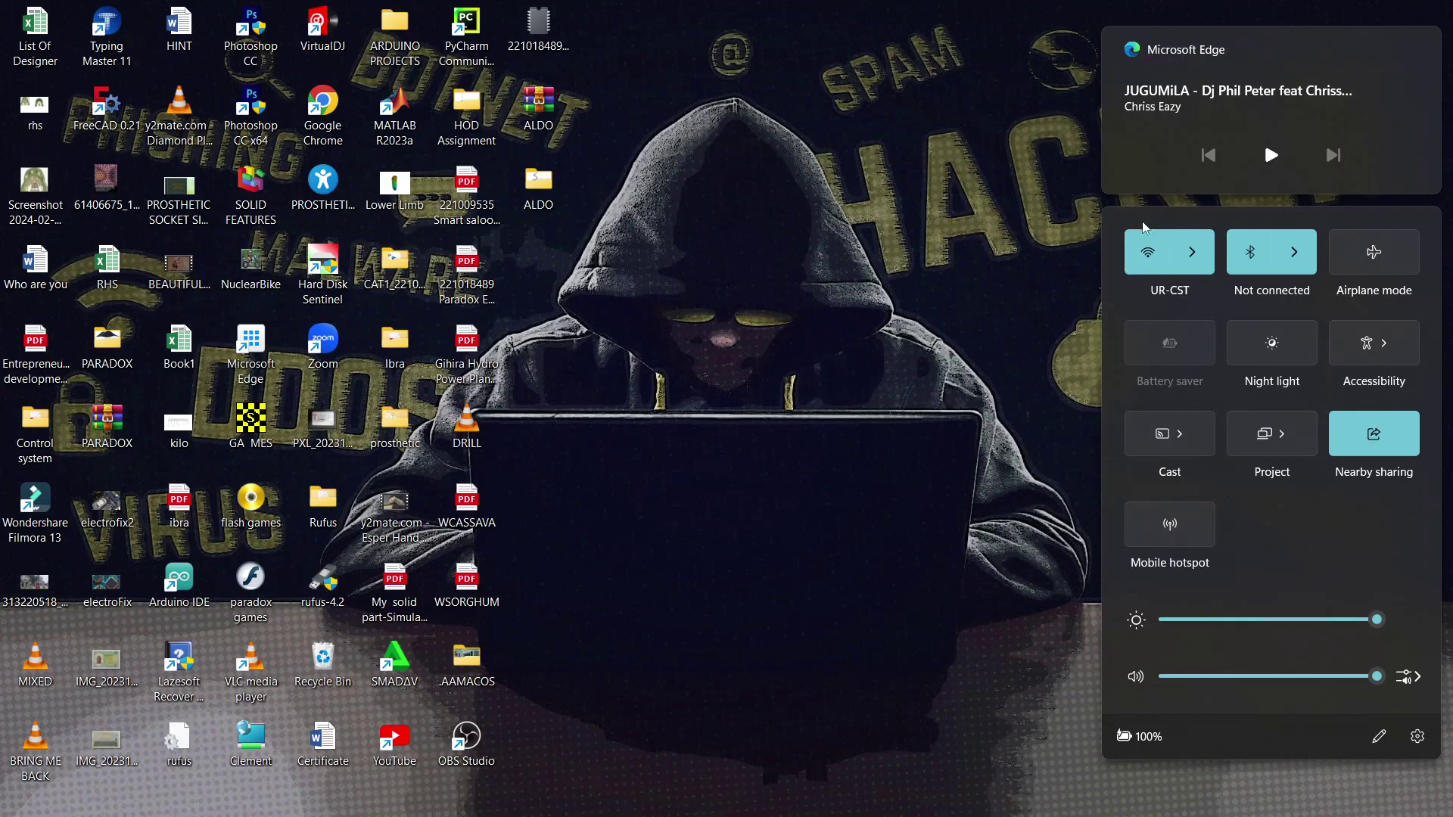
click(1148, 252)
click(1172, 532)
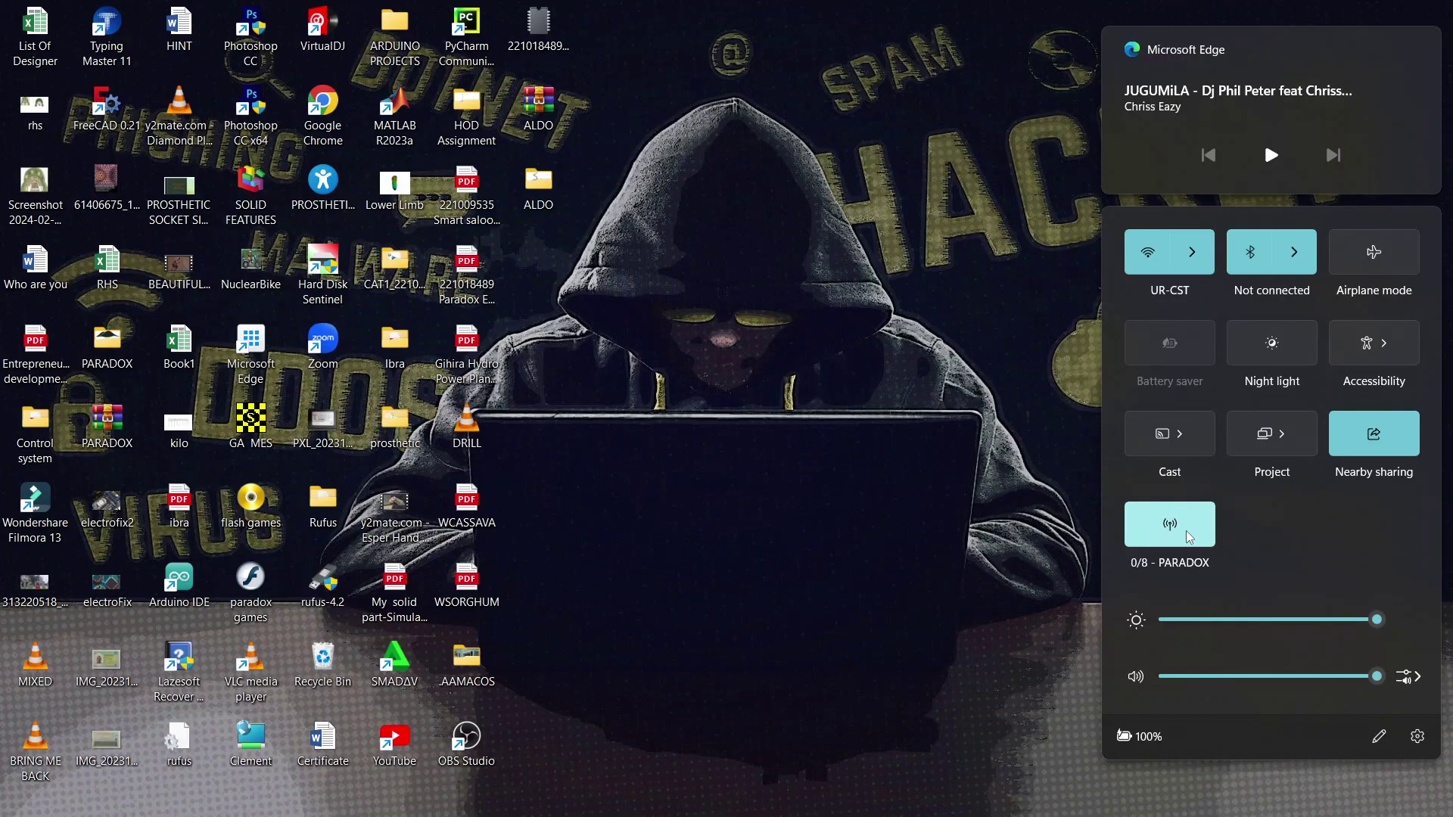
- Open the PARADOX hotspot's settings page and its Edit network info dialog
right_click(1187, 528)
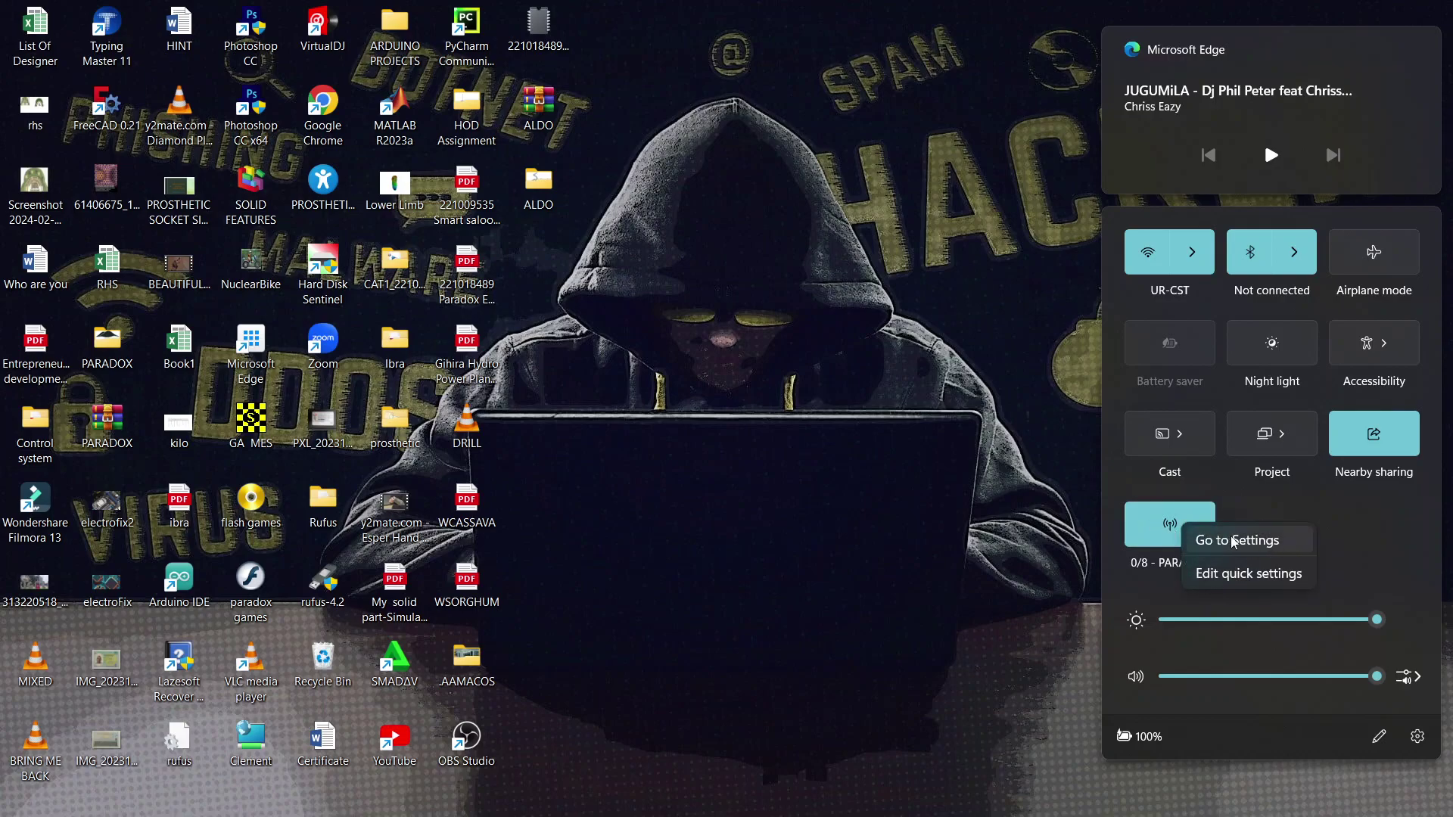
click(1273, 543)
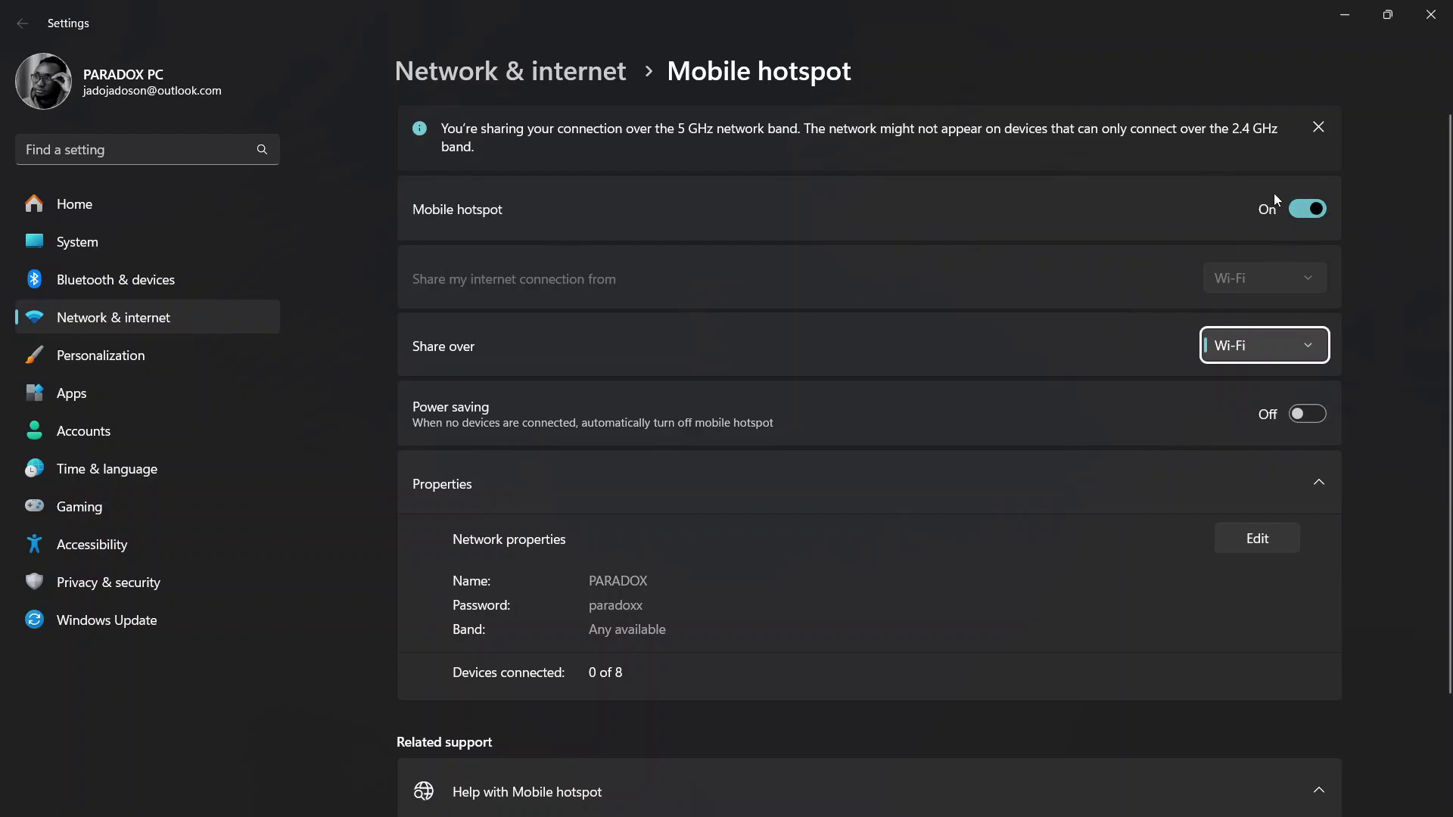
scroll(896, 650, down, 3)
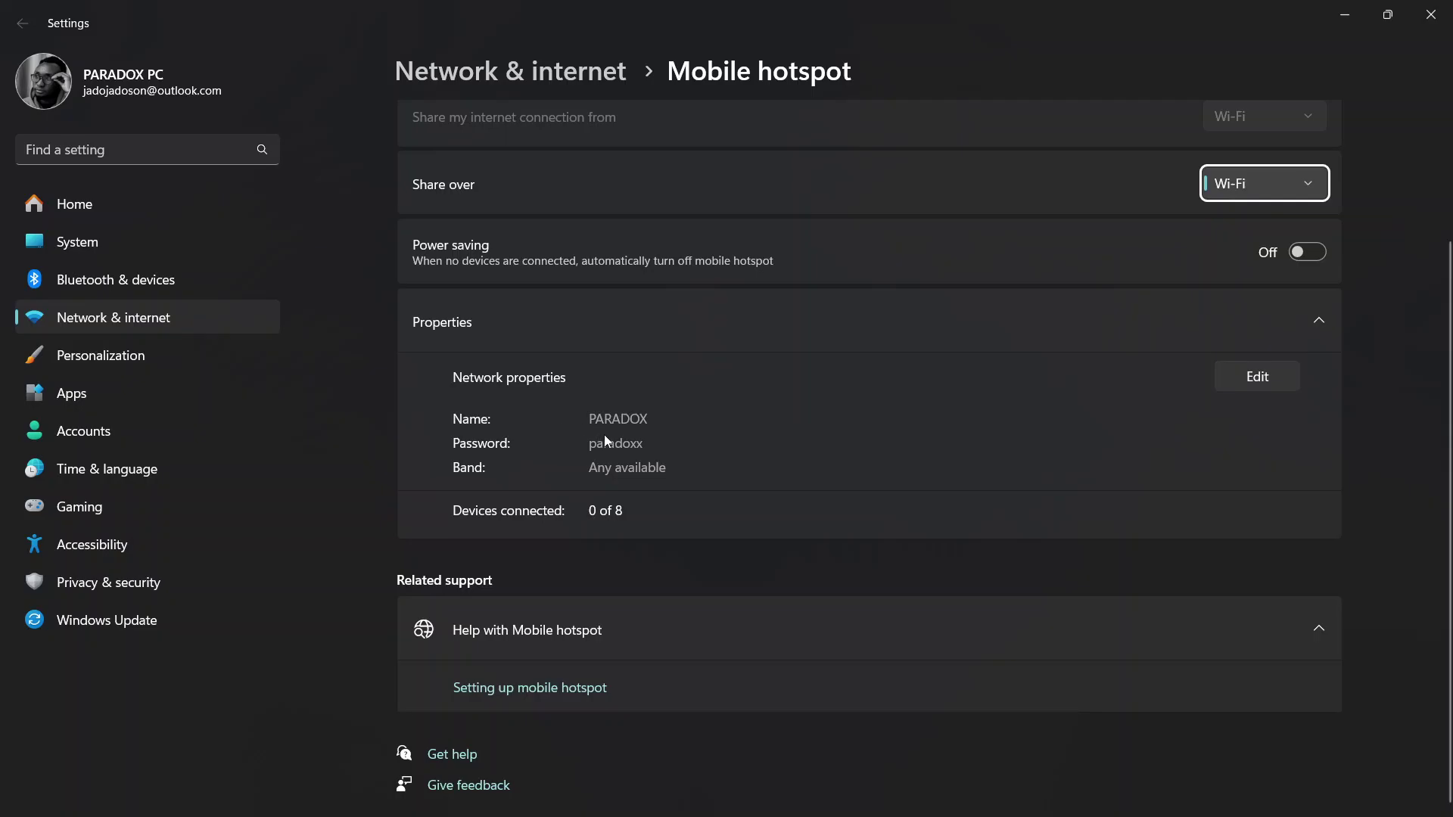
click(1252, 380)
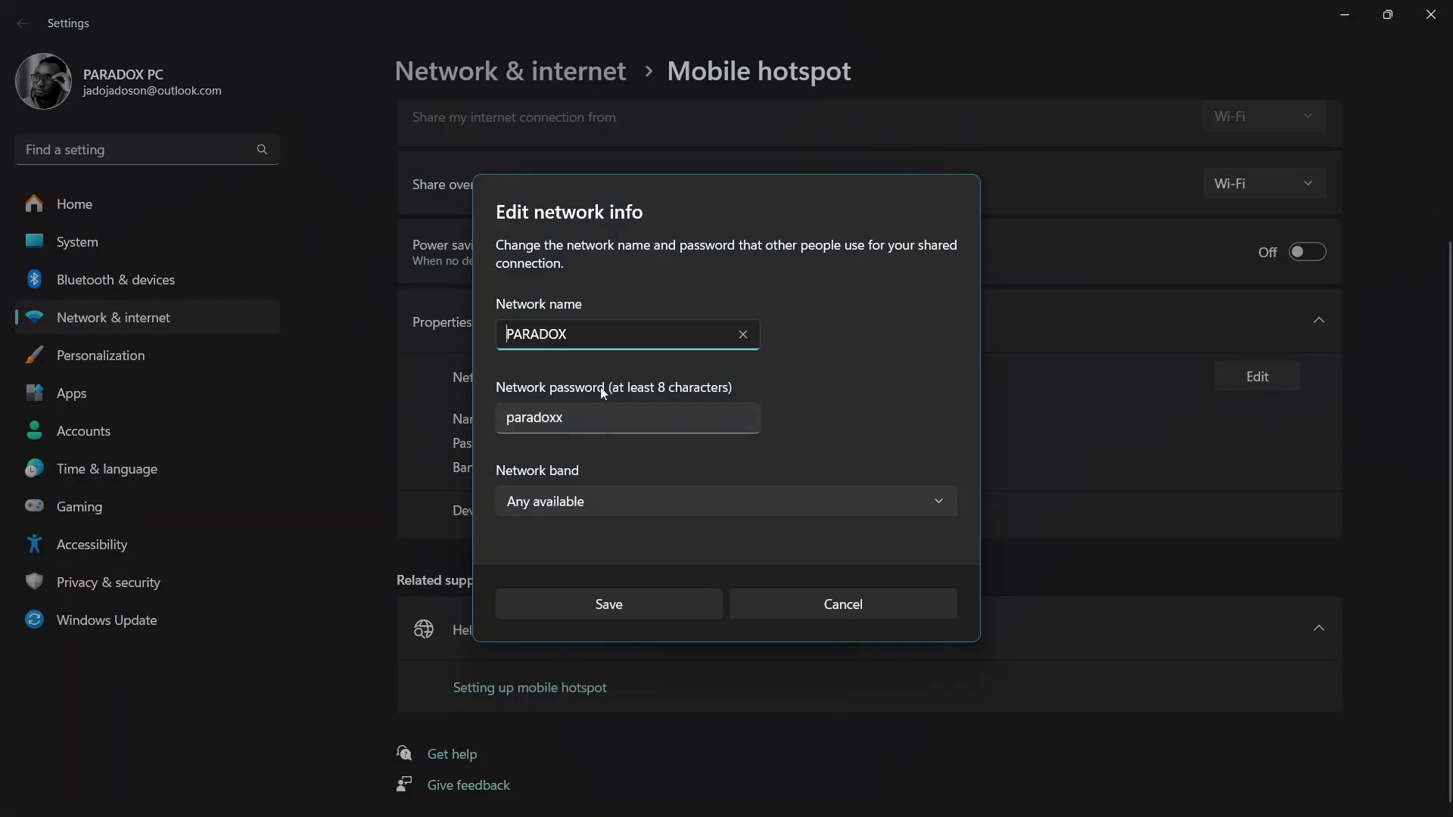
- Rename the hotspot to 'PARADOX Teck', append 123 to its password, and save
text(fjgjfgdsyfgusy)
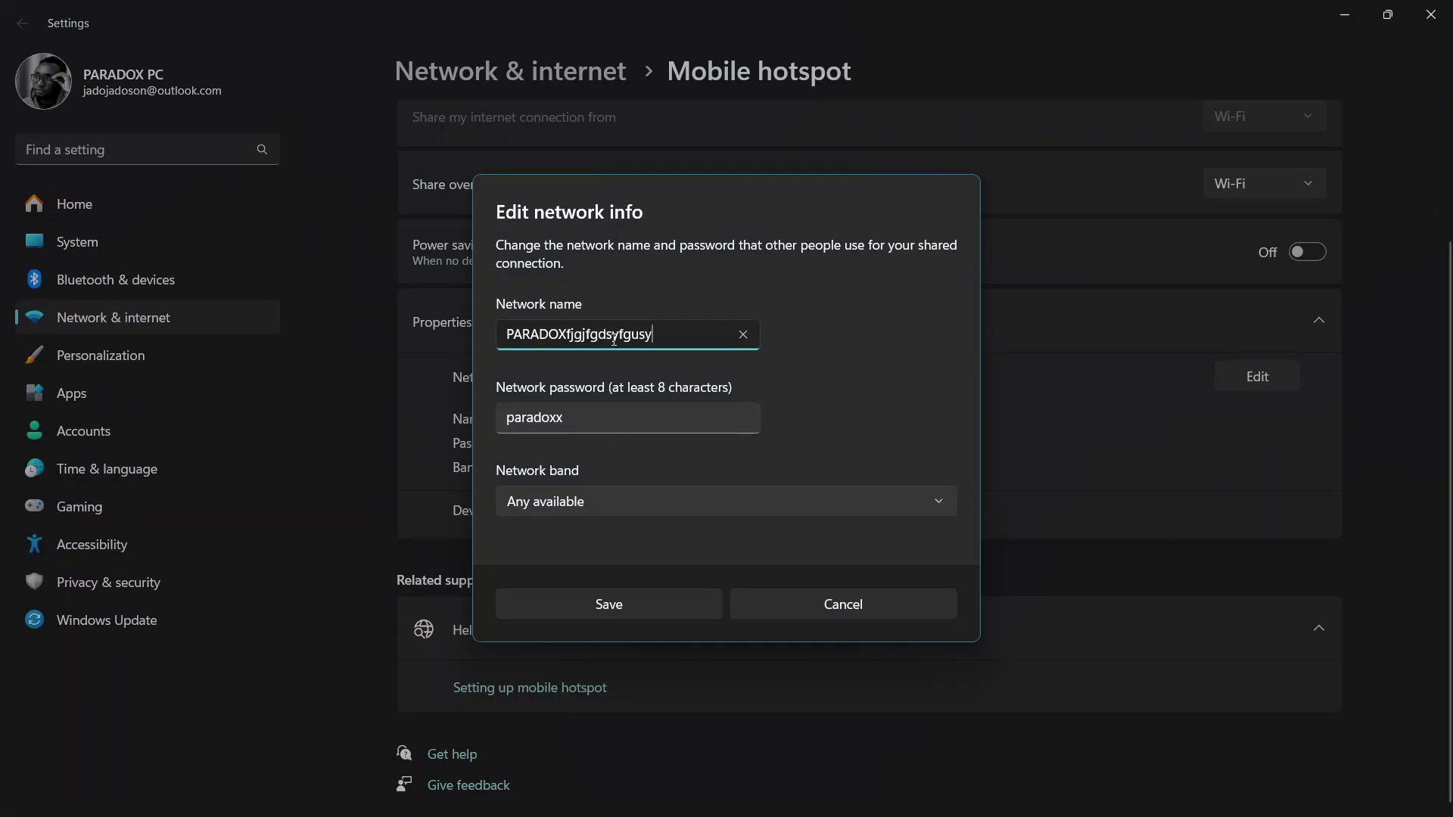
key(BackSpace)
key(BackSpace)
key(BackSpace)
key(BackSpace)
key(BackSpace)
key(BackSpace)
key(BackSpace)
key(BackSpace)
key(BackSpace)
key(BackSpace)
key(BackSpace)
key(BackSpace)
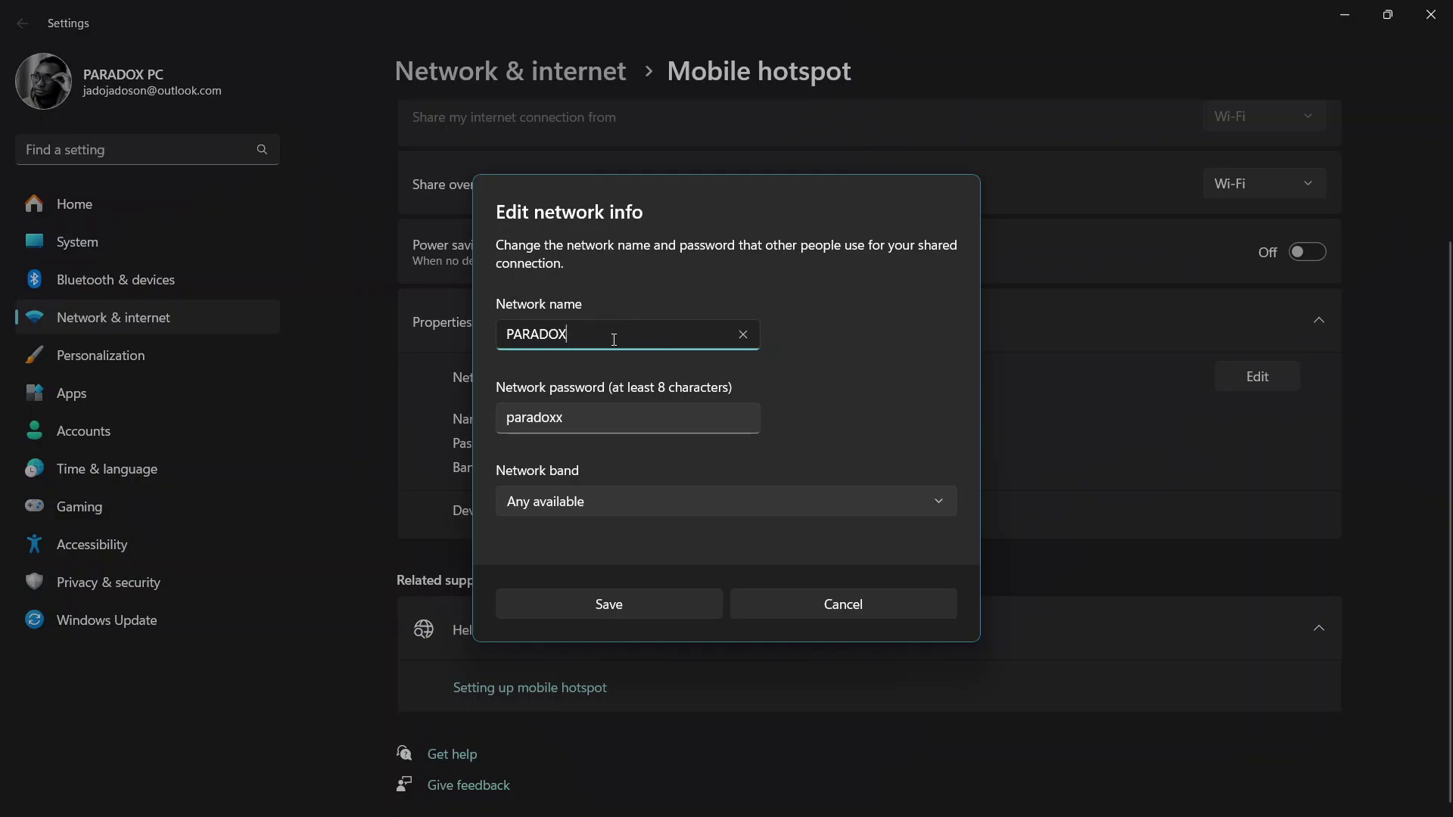
text(Teck)
click(593, 419)
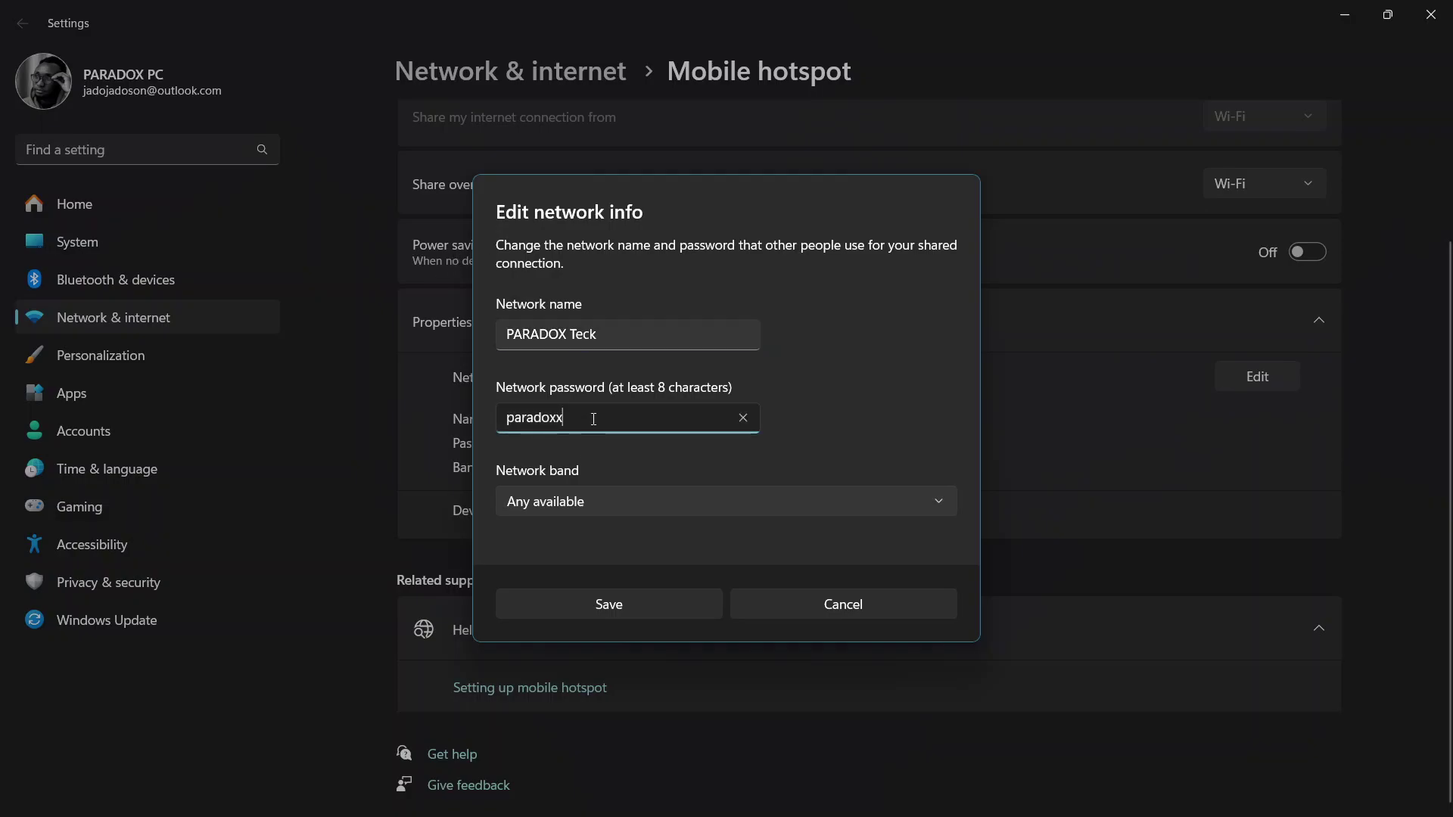
text(123)
click(625, 603)
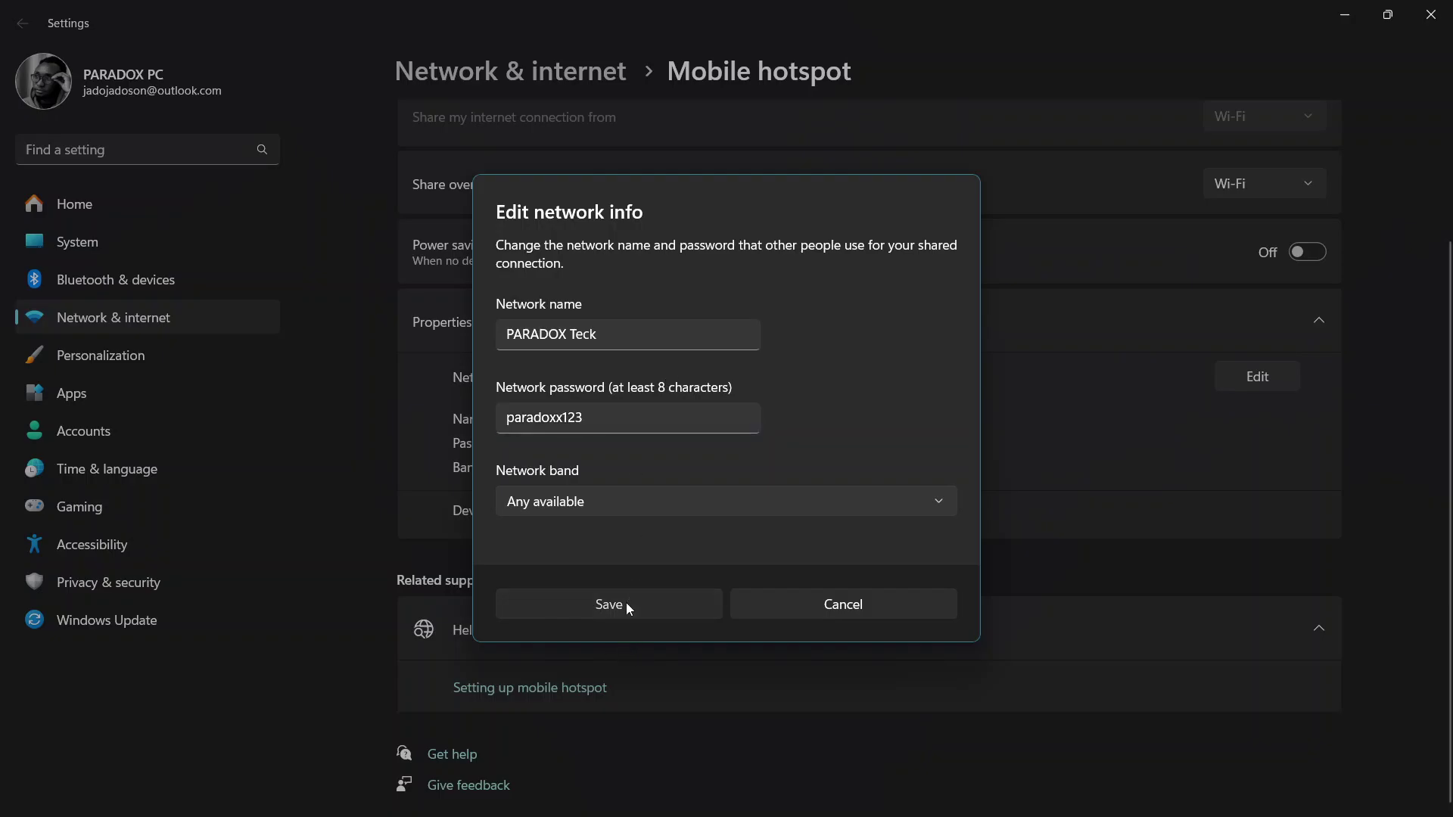
- Close the Settings window to return to the desktop
scroll(627, 605, up, 1)
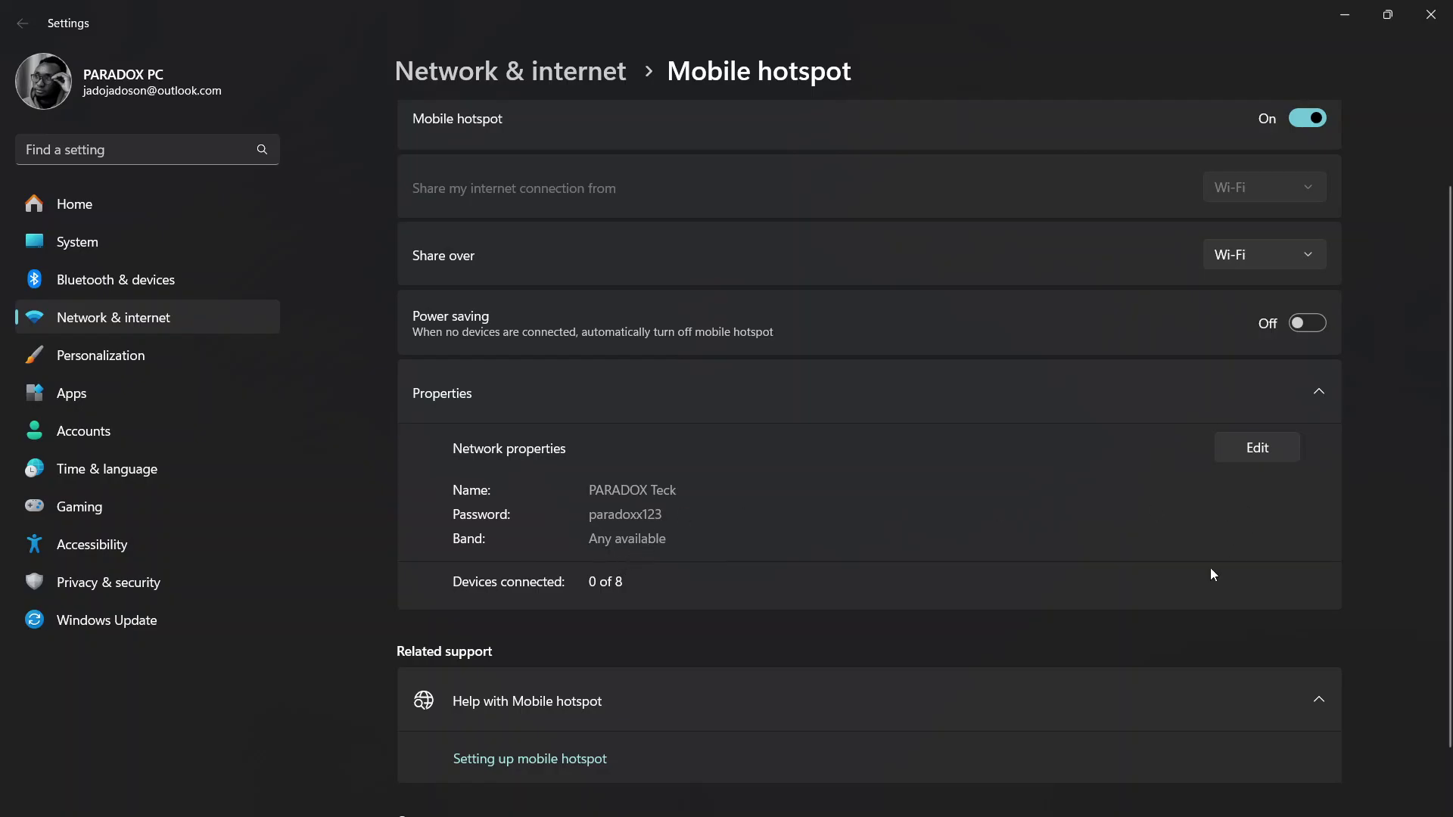
scroll(1211, 559, up, 1)
click(1414, 9)
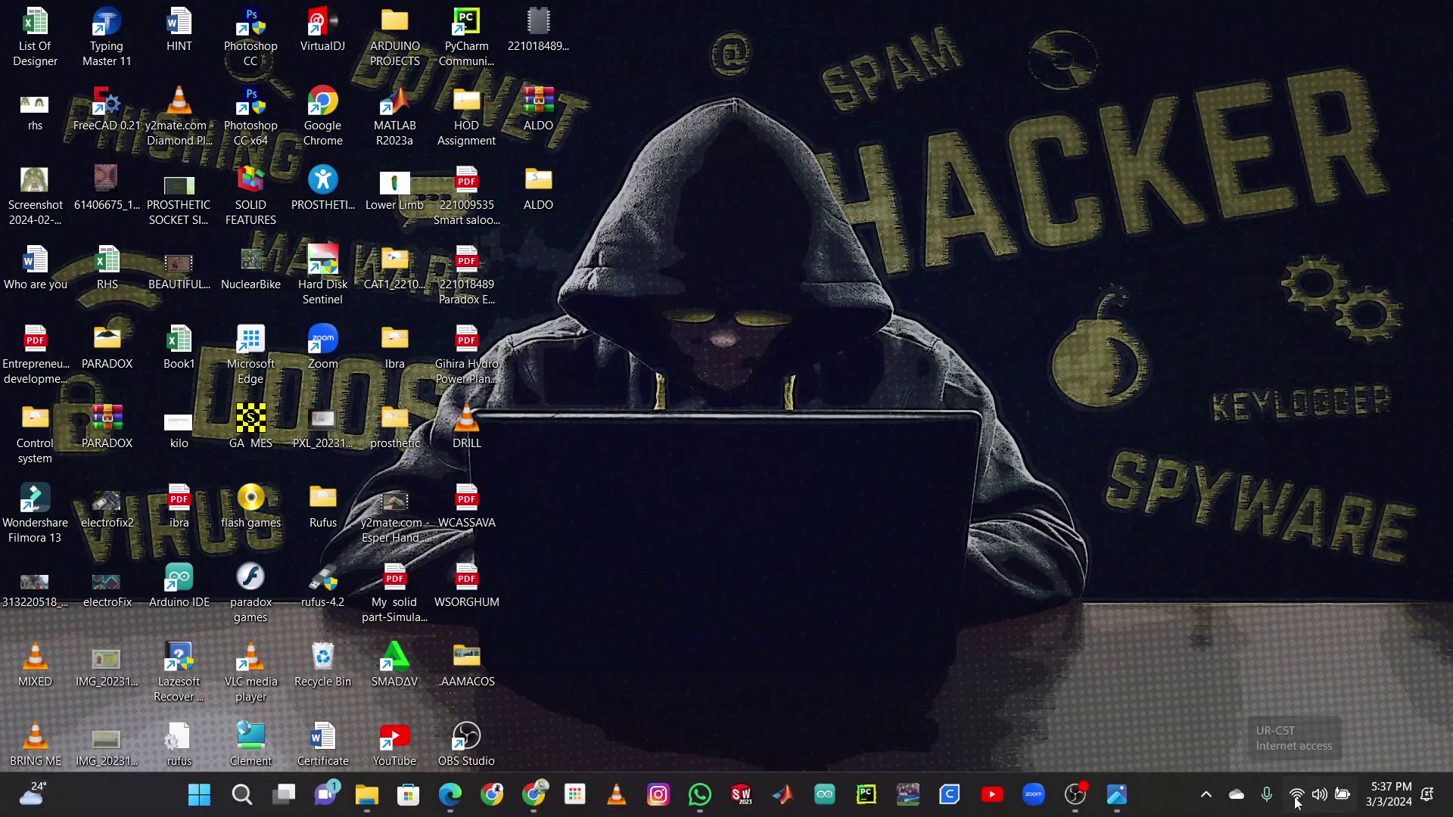
click(1298, 794)
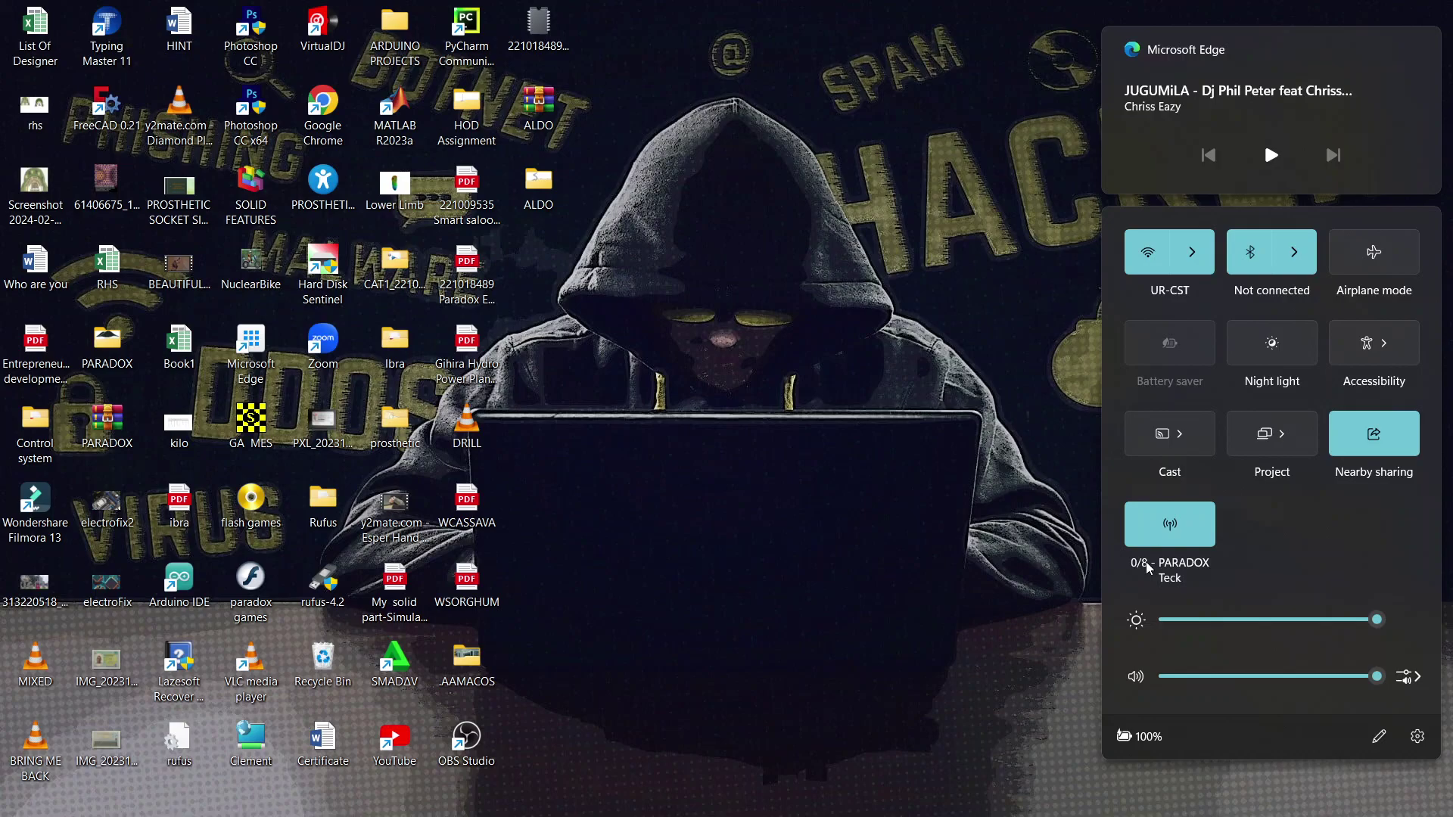
click(892, 267)
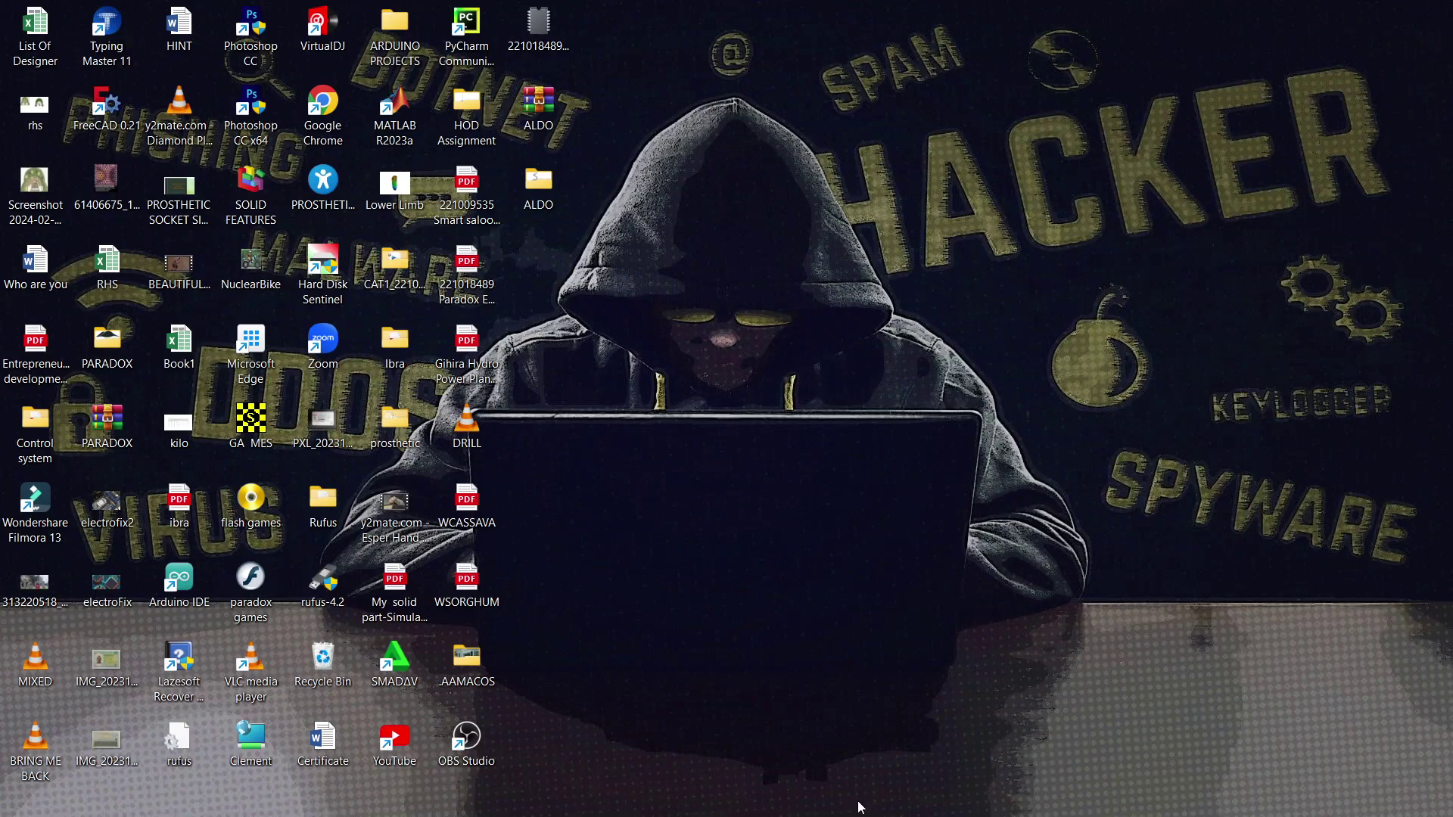
mouse_move(757, 810)
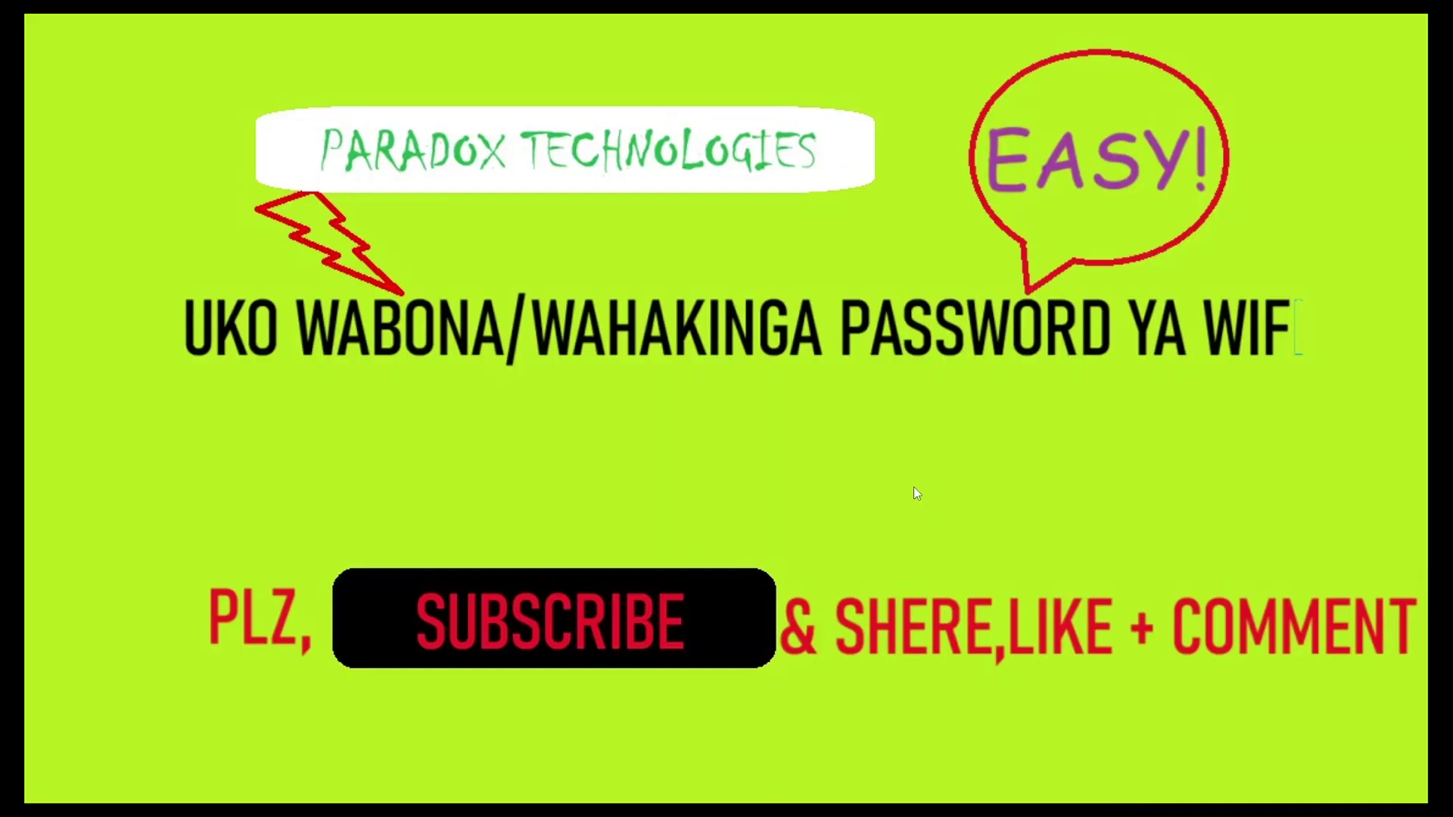